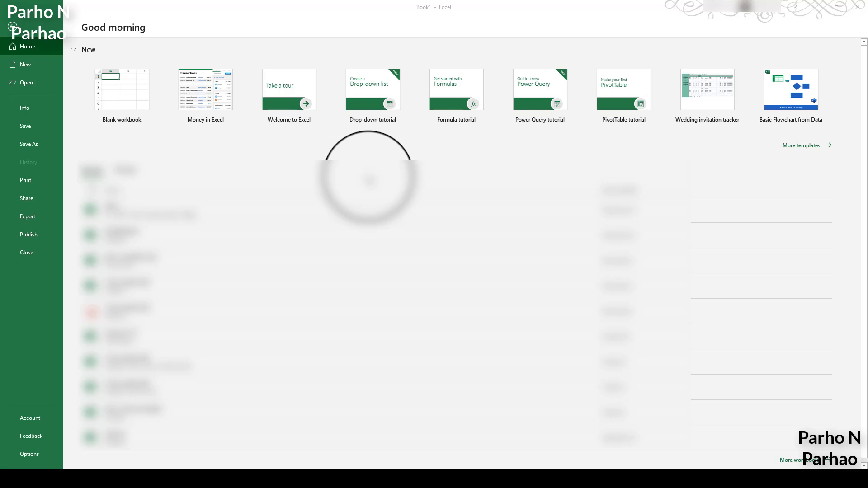
# - Browse the available workbook templates and create a new blank workbook
pyautogui.click(800, 147)
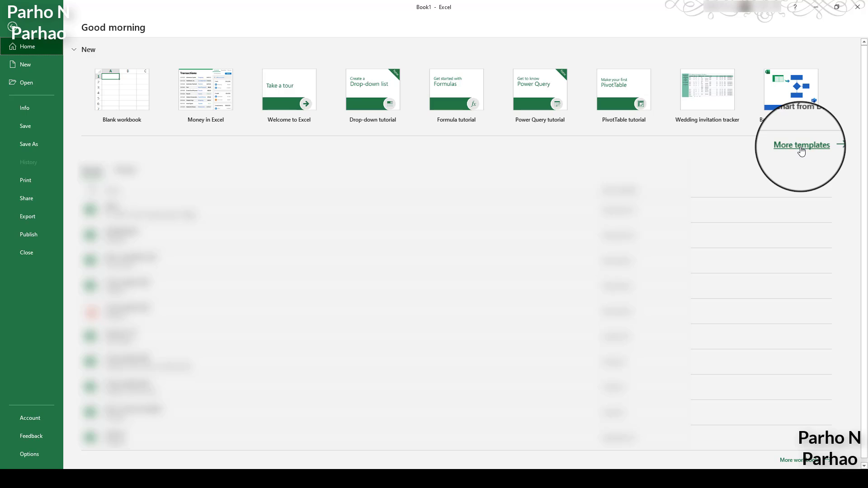
pyautogui.click(831, 149)
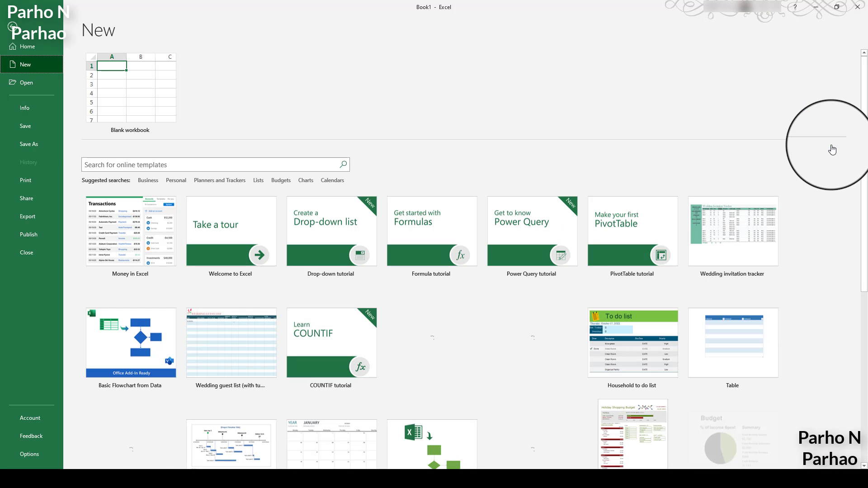
pyautogui.scroll(-3, 747, 231)
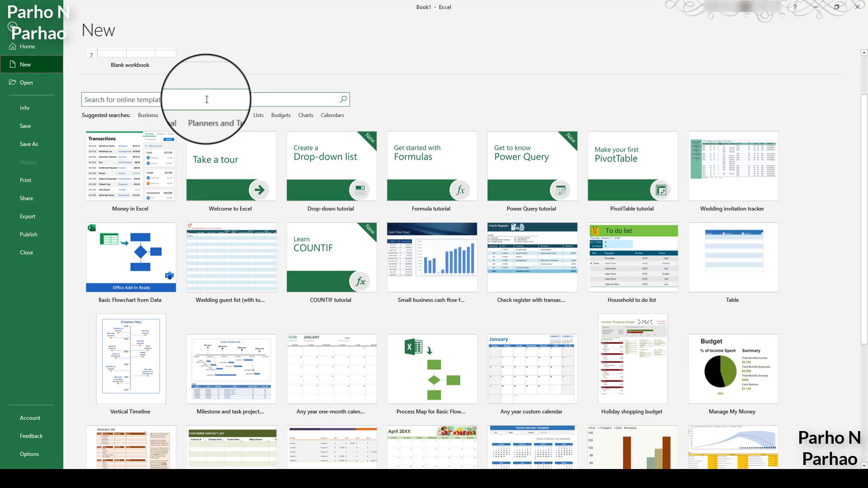
pyautogui.scroll(3, 206, 99)
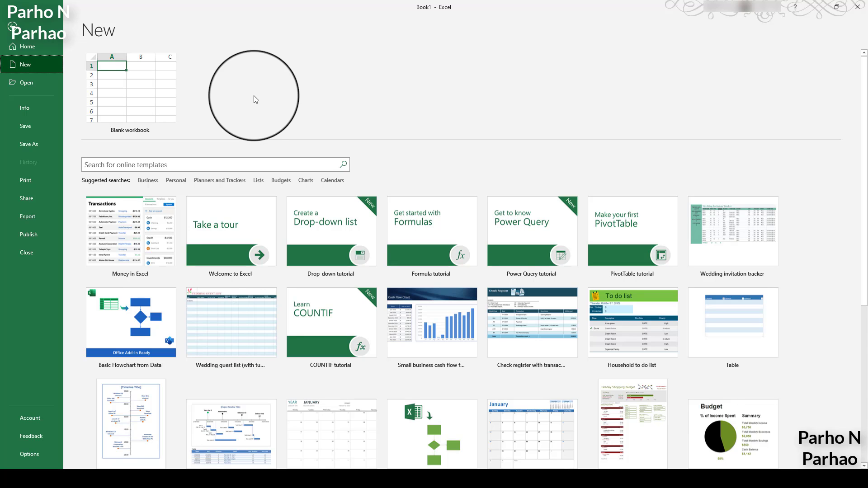
pyautogui.click(133, 110)
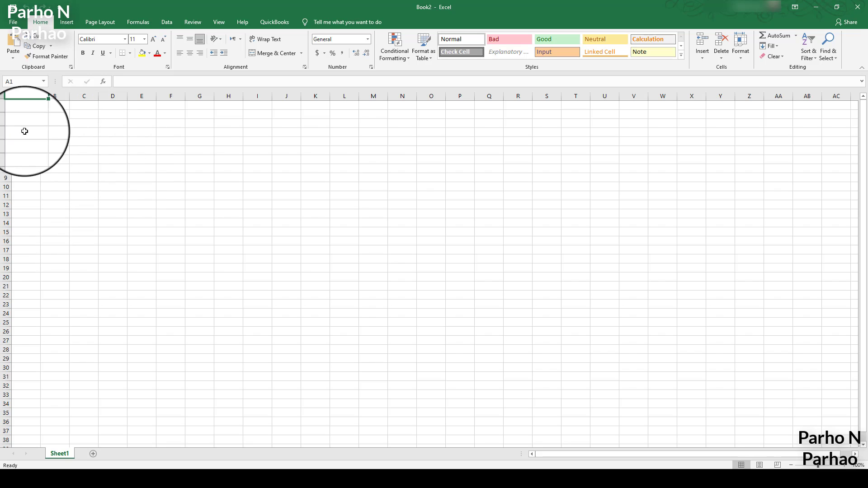
pyautogui.click(87, 135)
pyautogui.click(118, 134)
pyautogui.click(139, 134)
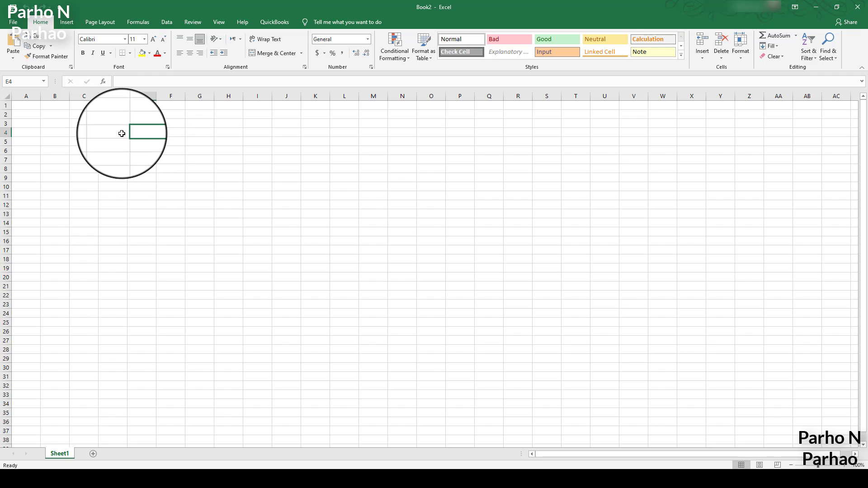
pyautogui.click(118, 134)
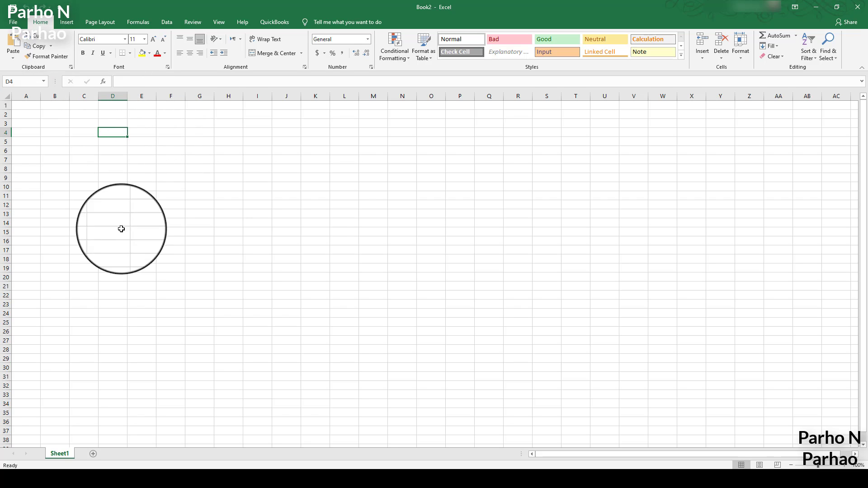
pyautogui.click(290, 167)
pyautogui.click(242, 165)
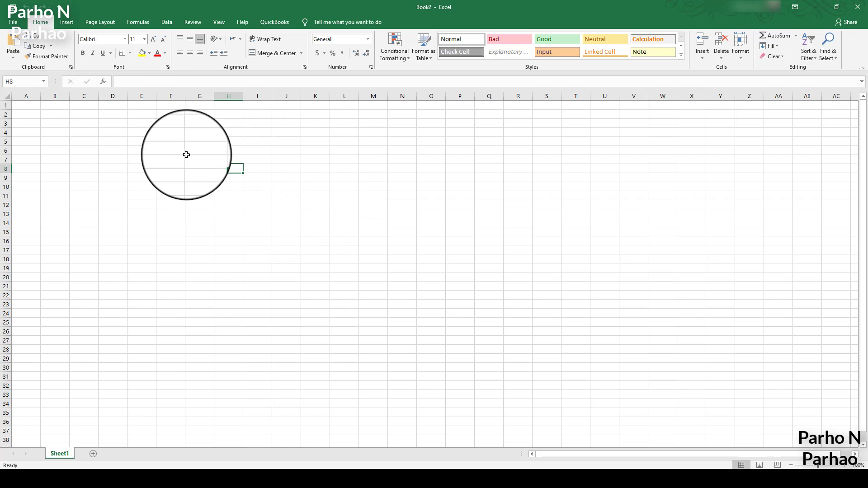
pyautogui.click(89, 130)
pyautogui.click(163, 165)
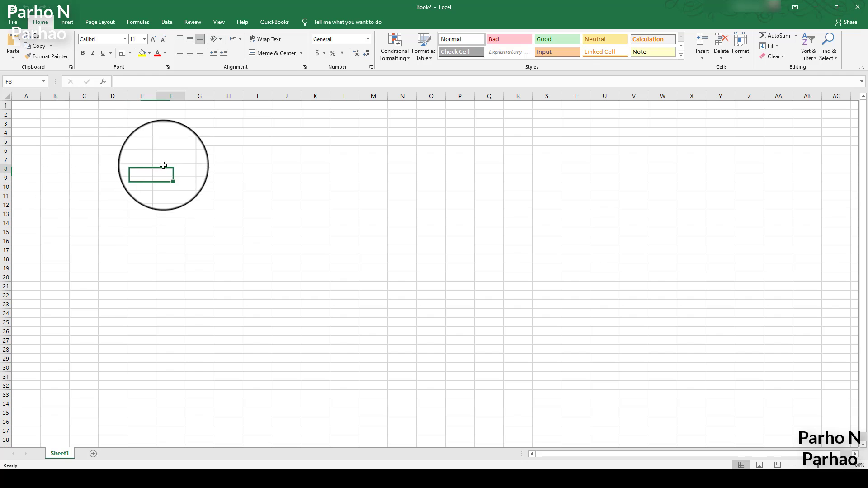
pyautogui.click(82, 125)
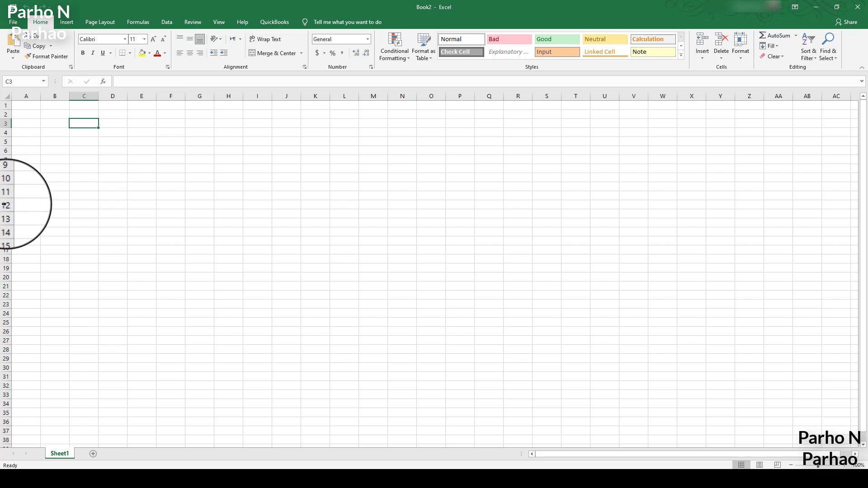
pyautogui.click(28, 81)
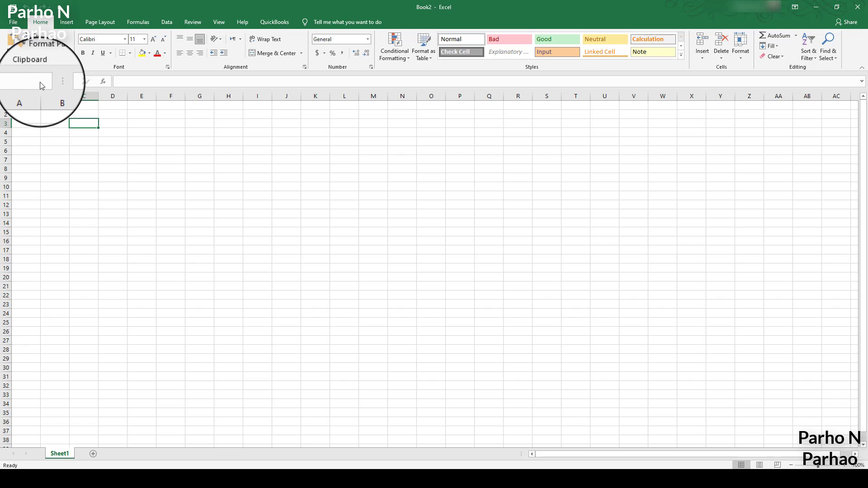
pyautogui.click(33, 125)
pyautogui.click(57, 126)
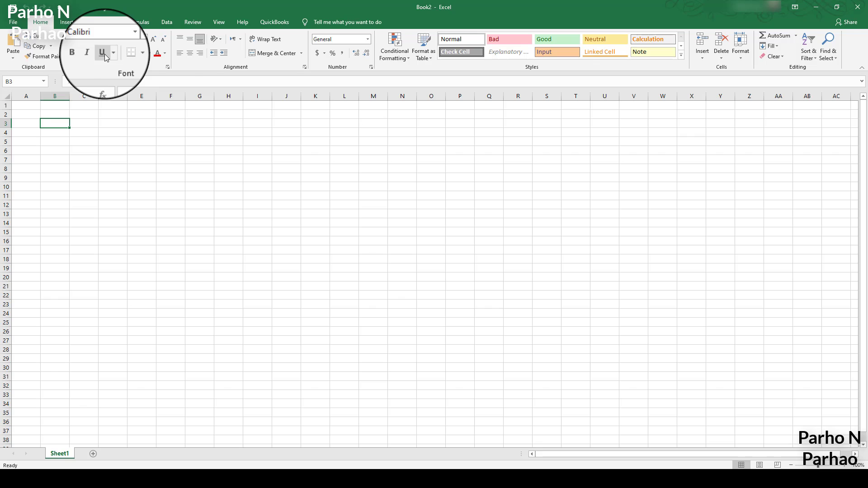
pyautogui.click(131, 54)
pyautogui.click(130, 54)
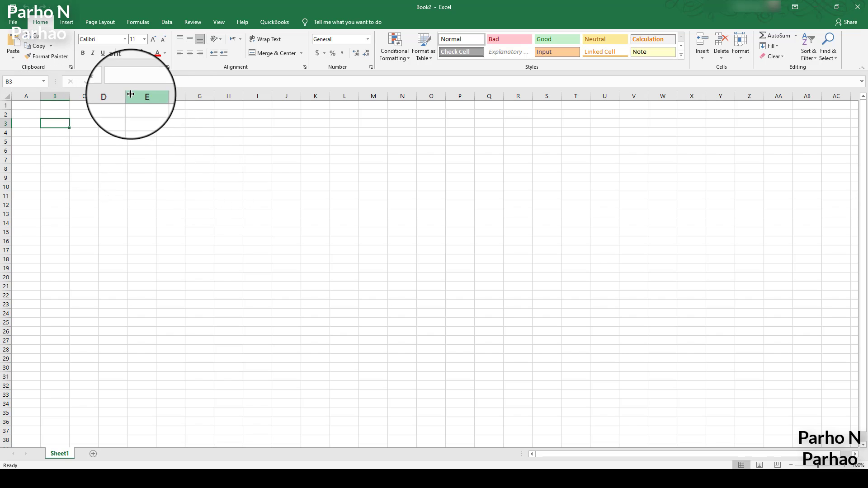
pyautogui.click(129, 53)
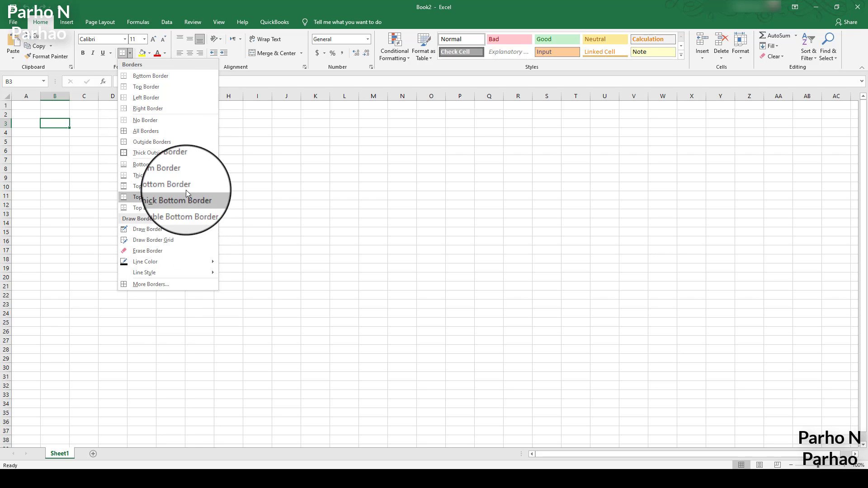
pyautogui.click(53, 181)
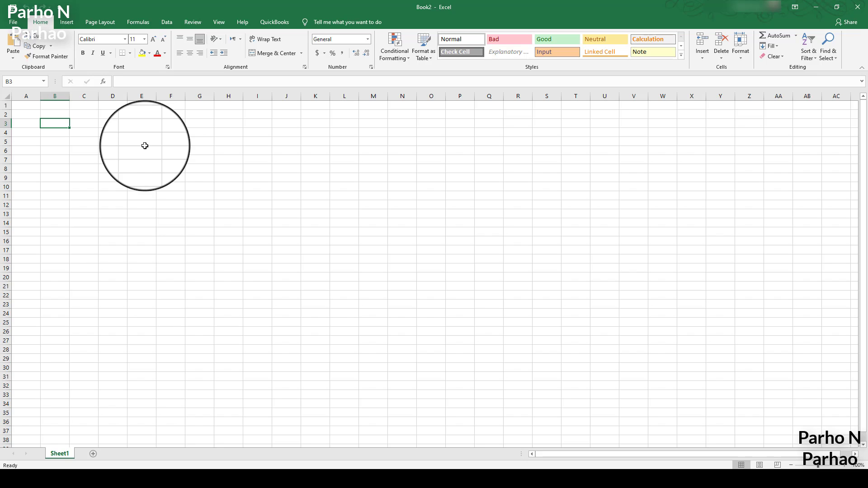
# - Enter the sample text "gg," in cell B3 and "jkbb" in cell B4
pyautogui.write('gg,')
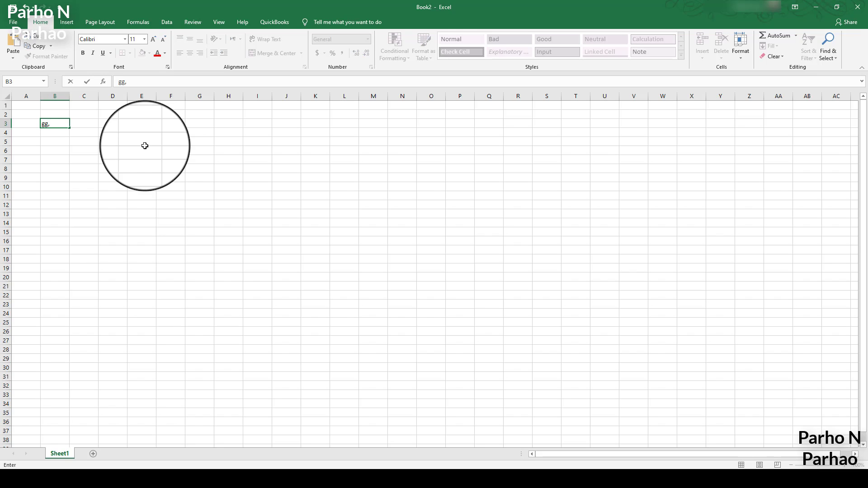
pyautogui.press('Return')
pyautogui.write('jkbb')
pyautogui.press('Return')
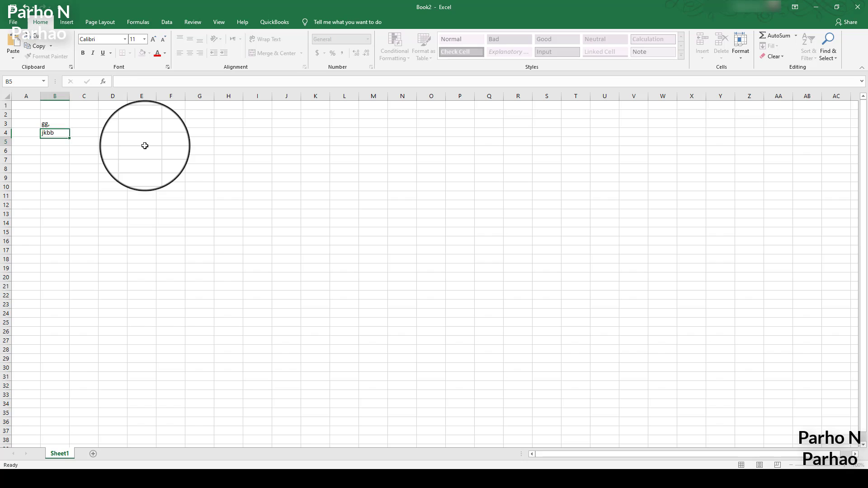
# - Enter the sample text "kghnhjmbv" in cell C5 and "jhbvmnj" in cell C6
pyautogui.press('Right')
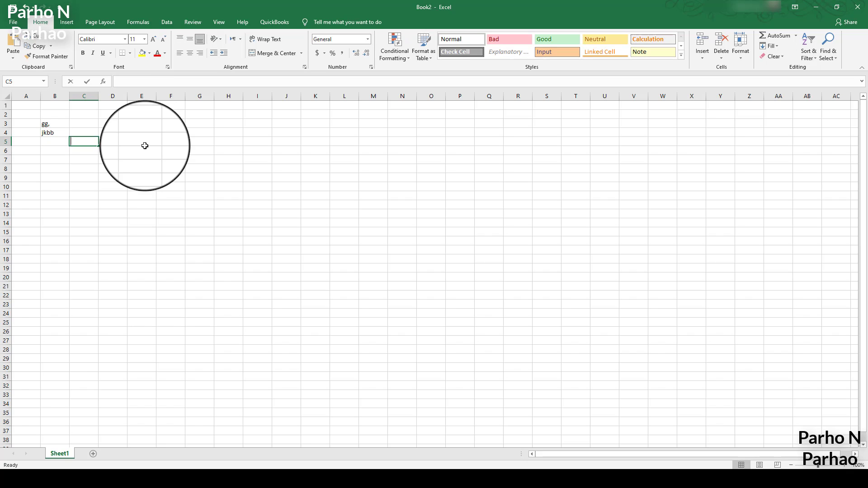
pyautogui.write('kghnhjmbv')
pyautogui.press('Return')
pyautogui.write('jhbvmnj')
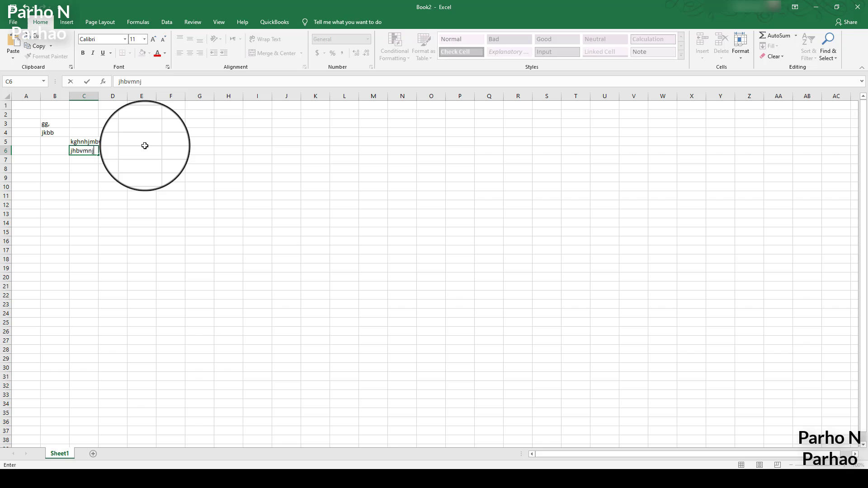
pyautogui.press('Return')
pyautogui.press('Up')
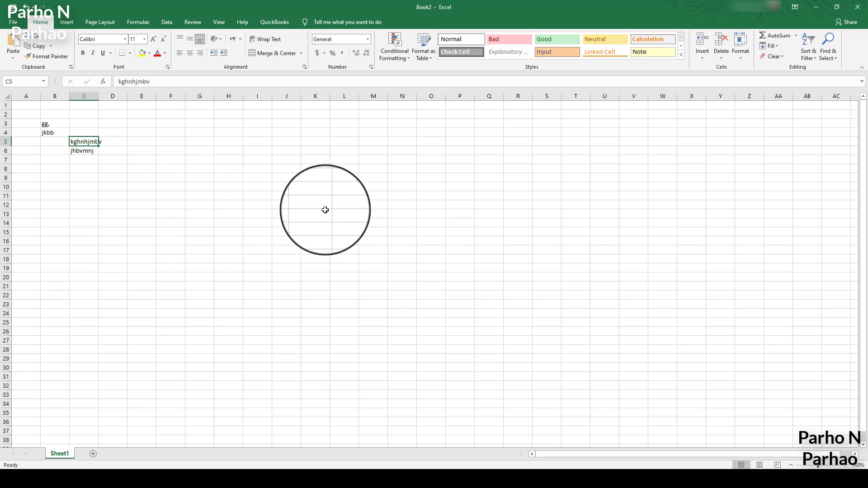
# - Check the print preview of the sample text without borders, and return to the worksheet
pyautogui.hotkey('ctrl', 'p')
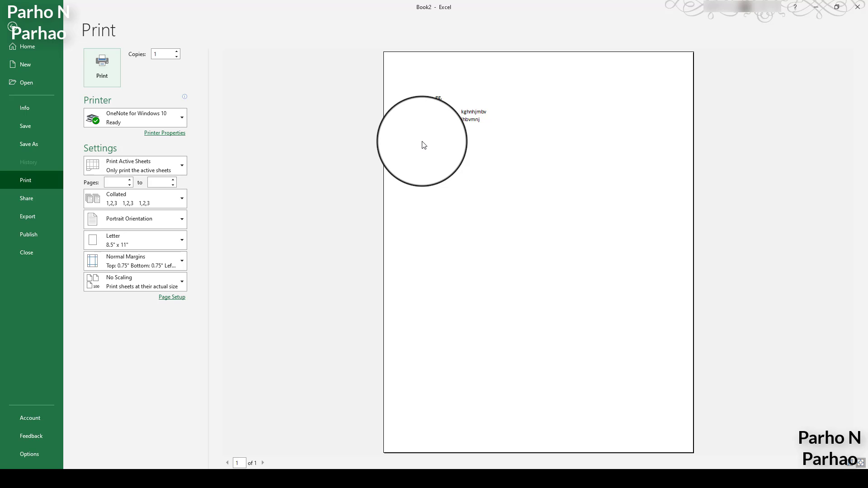
pyautogui.click(12, 26)
# - Apply All Borders to the sample text range B3:C6 and deselect the range
pyautogui.click(48, 124)
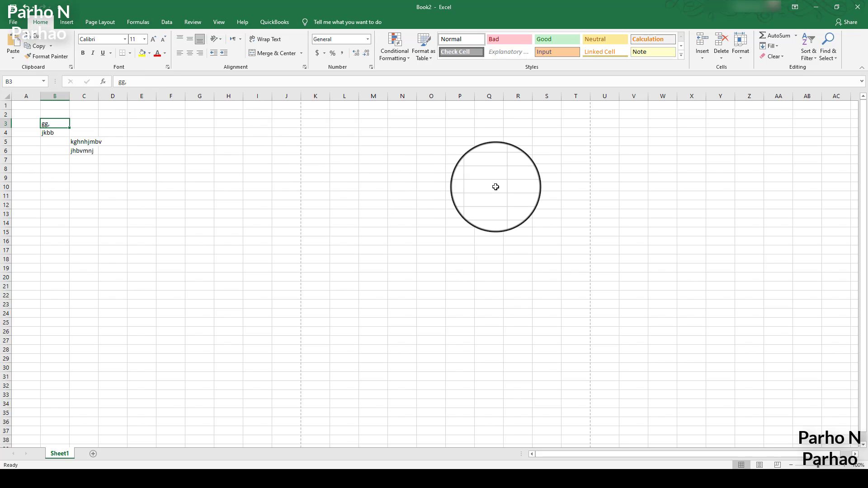
pyautogui.hotkey('shift', 'Right')
pyautogui.hotkey('shift', 'Down')
pyautogui.hotkey('shift', 'Down')
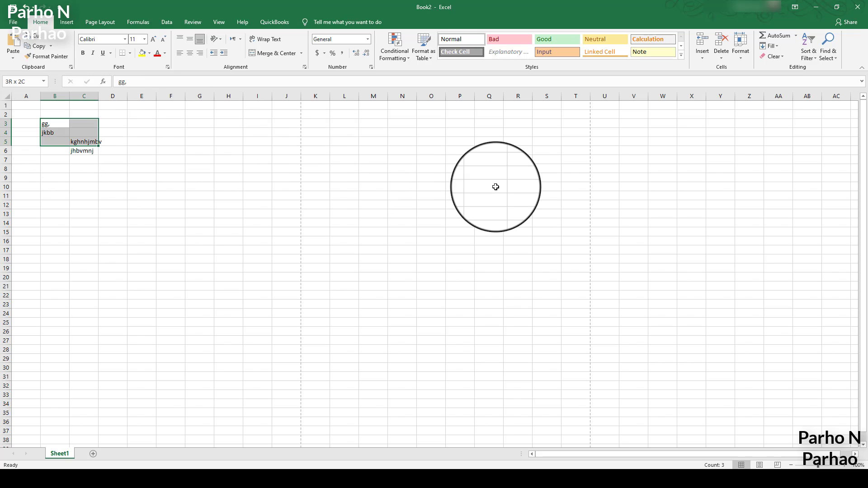
pyautogui.hotkey('shift', 'Down')
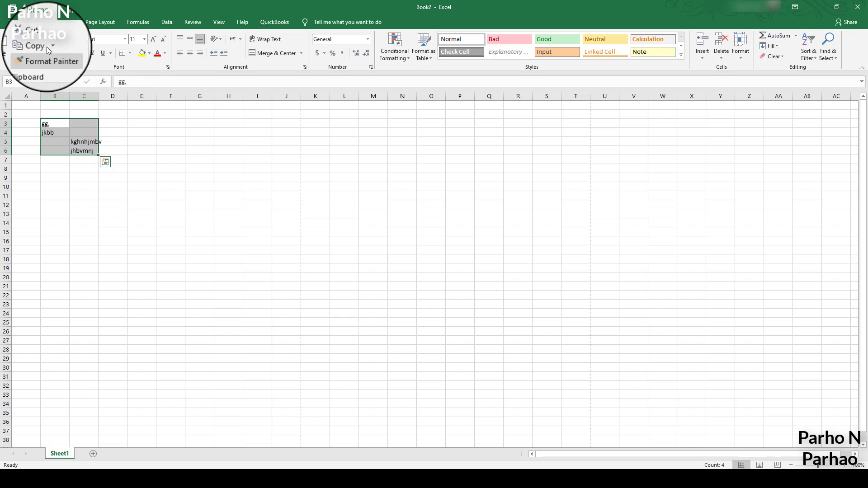
pyautogui.click(129, 52)
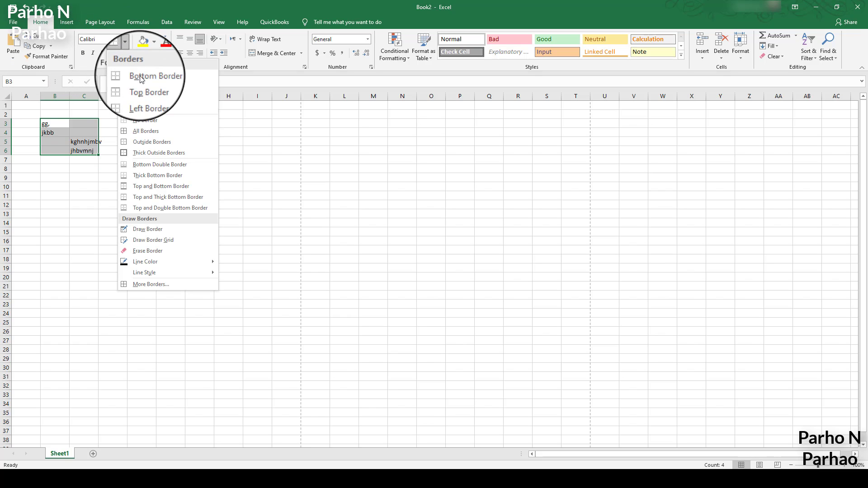
pyautogui.click(148, 128)
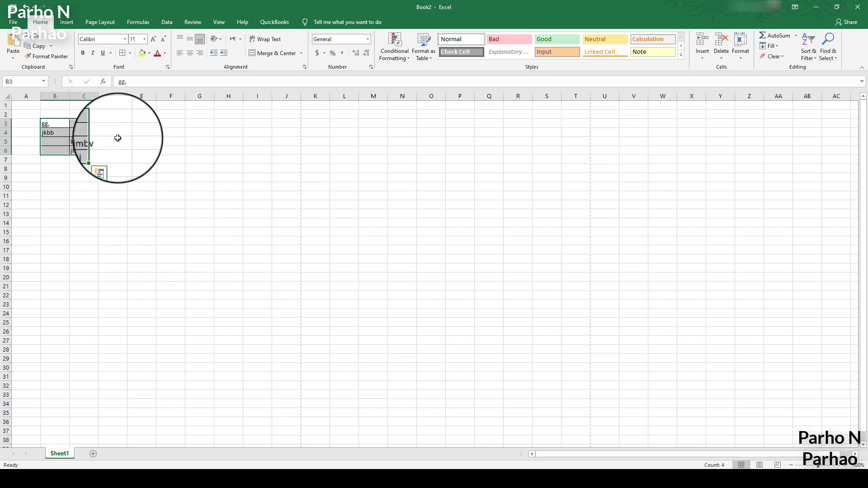
pyautogui.click(162, 150)
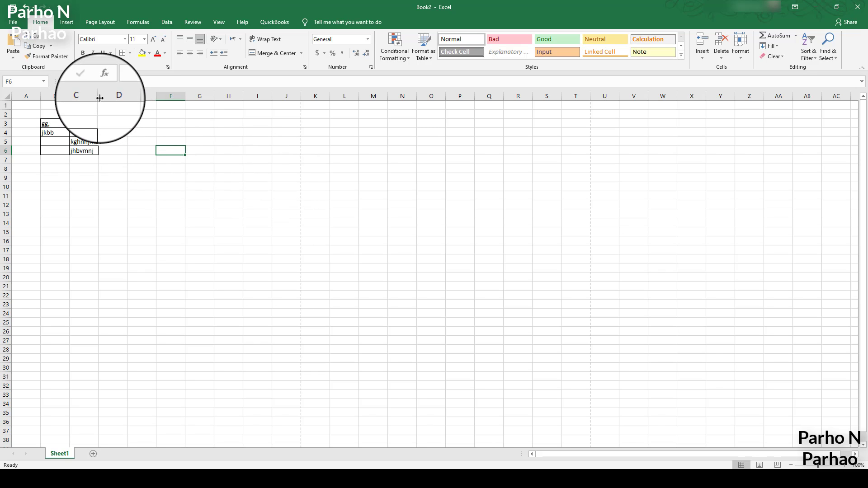
# - Widen column C to fit its longest text and increase the height of row 1
pyautogui.moveTo(99, 97); pyautogui.dragTo(109, 98)
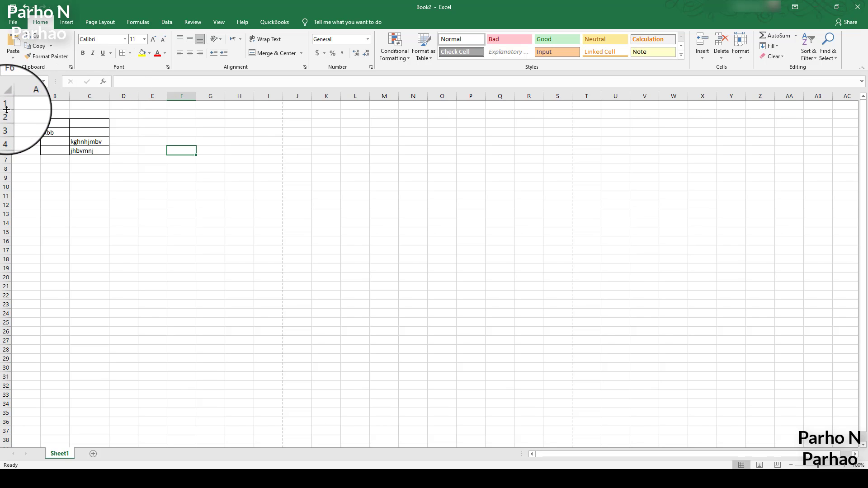
pyautogui.moveTo(7, 110); pyautogui.dragTo(6, 118)
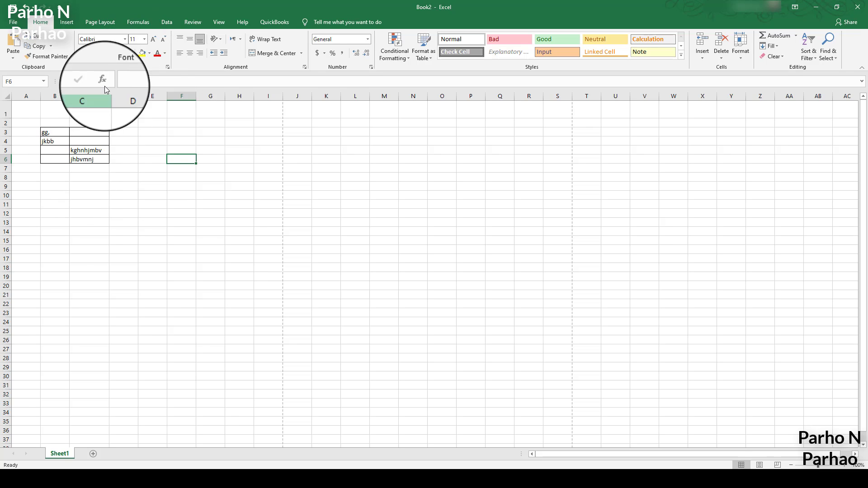
# - Check the print preview of the bordered table and return to the worksheet
pyautogui.hotkey('ctrl', 'p')
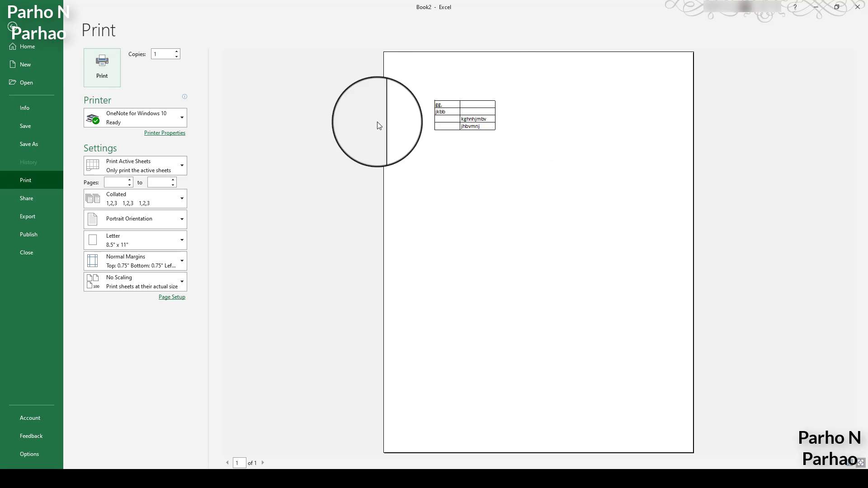
pyautogui.click(12, 26)
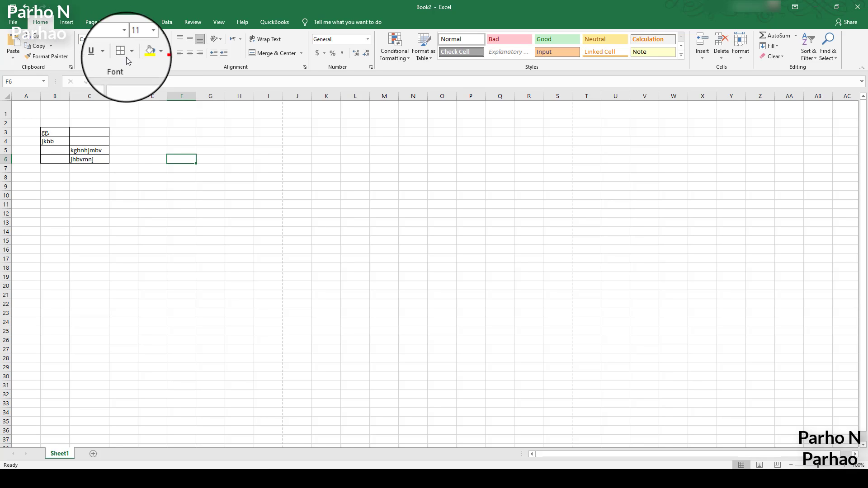
# - Clear the text from the bordered range B3:C6
pyautogui.click(54, 132)
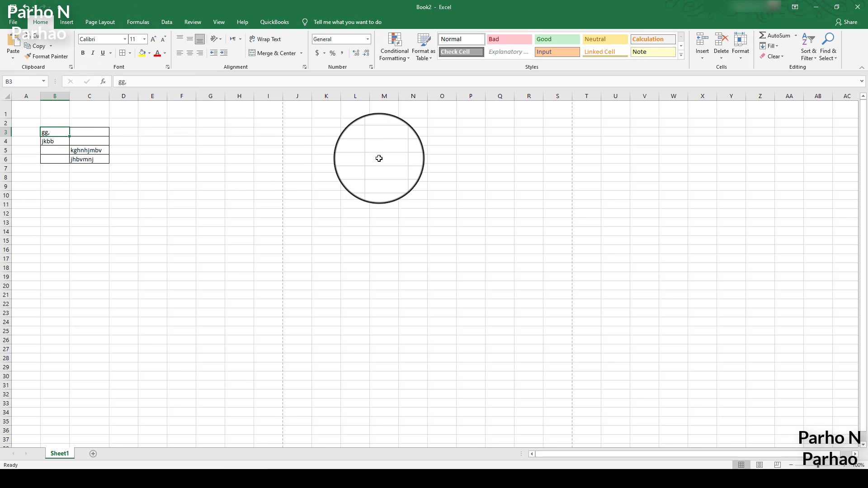
pyautogui.hotkey('shift', 'Right')
pyautogui.hotkey('shift', 'Down')
pyautogui.hotkey('shift', 'Down')
pyautogui.hotkey('shift', 'Down')
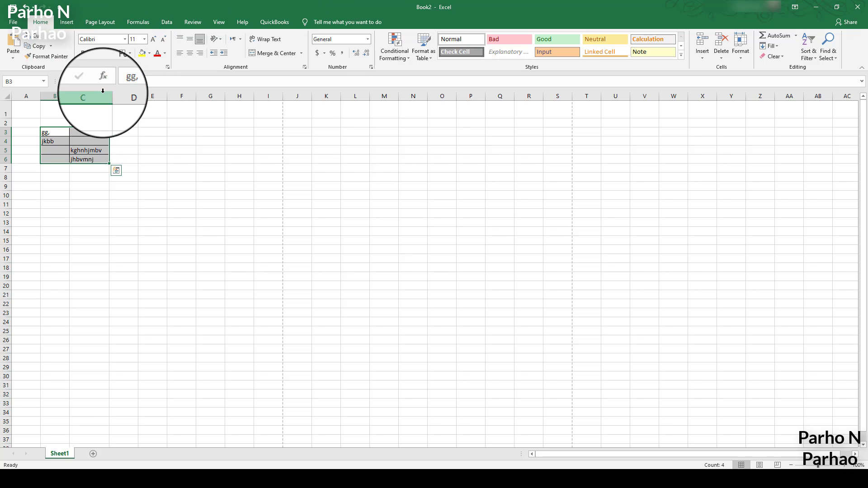
pyautogui.press('Delete')
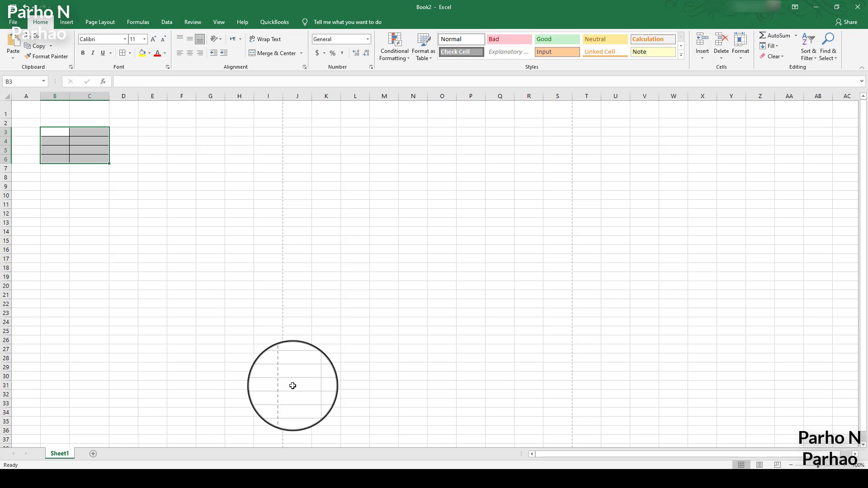
# - Remove all borders from the range B3:C6 and deselect it
pyautogui.click(130, 54)
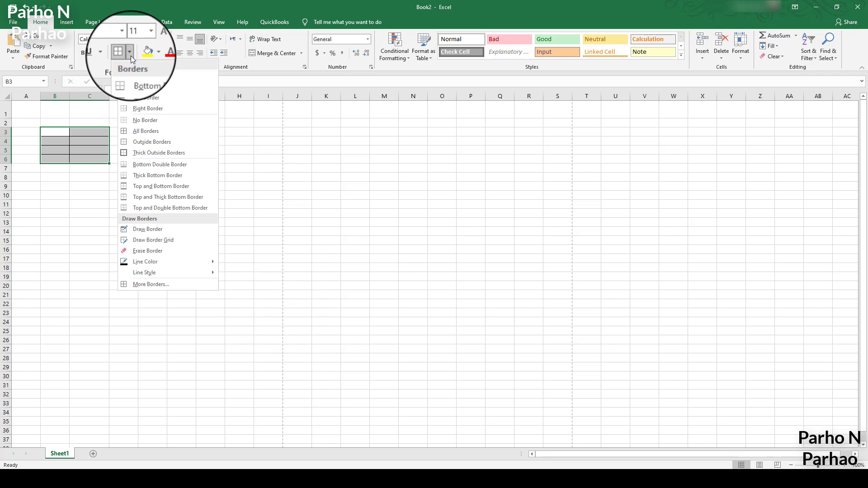
pyautogui.click(149, 121)
pyautogui.click(198, 191)
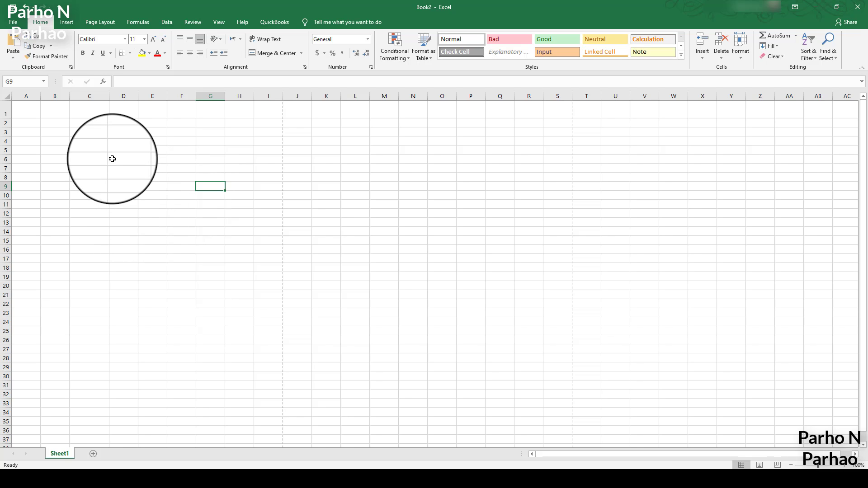
pyautogui.click(95, 131)
pyautogui.click(151, 140)
pyautogui.click(81, 150)
pyautogui.click(124, 188)
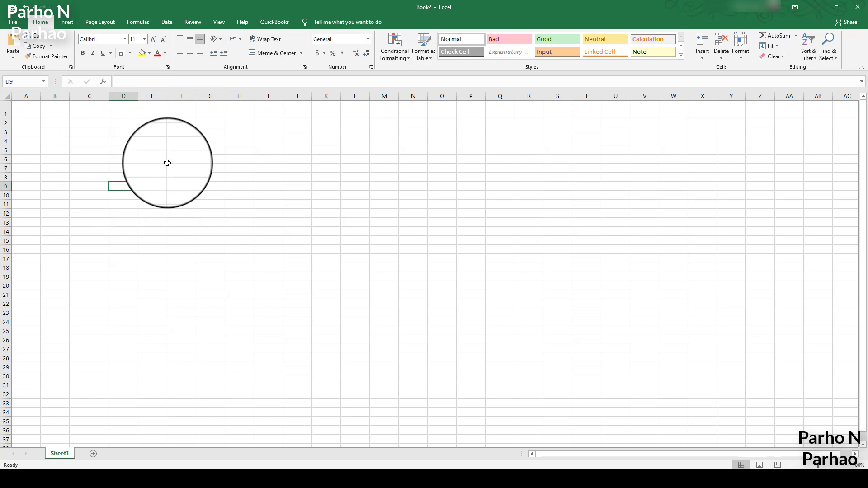
pyautogui.click(169, 162)
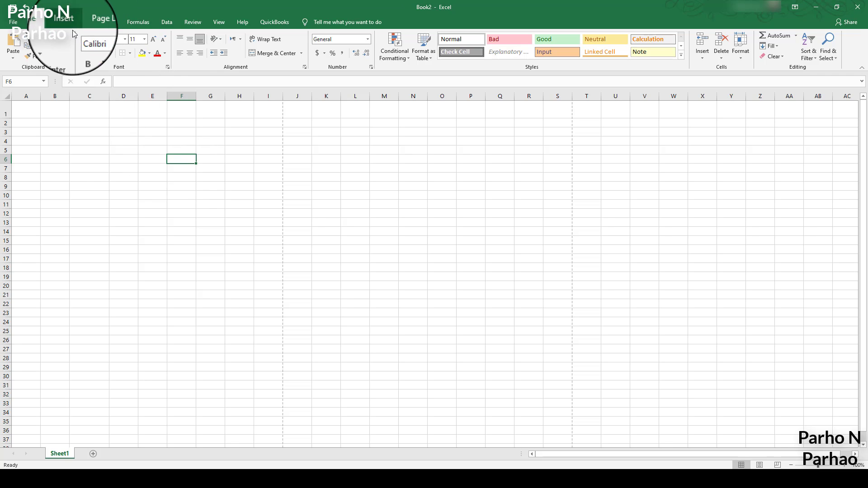
pyautogui.click(179, 41)
pyautogui.click(190, 39)
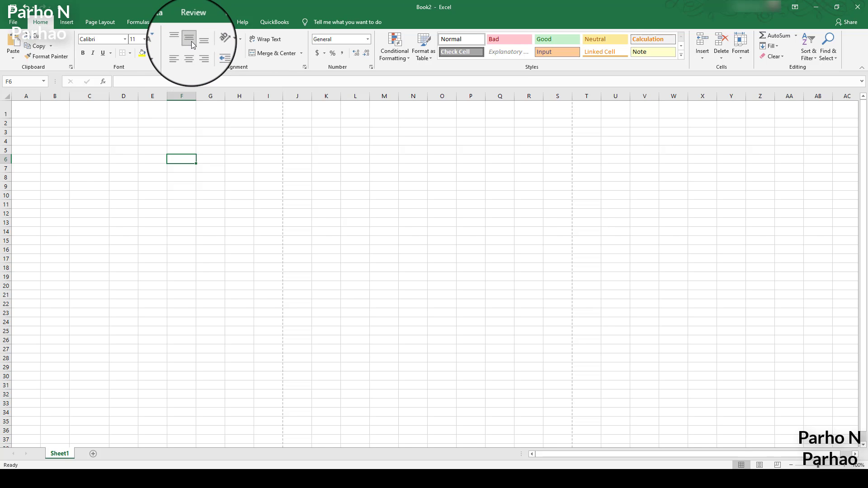
# - Reduce the height of row 1 to match the other rows
pyautogui.click(184, 109)
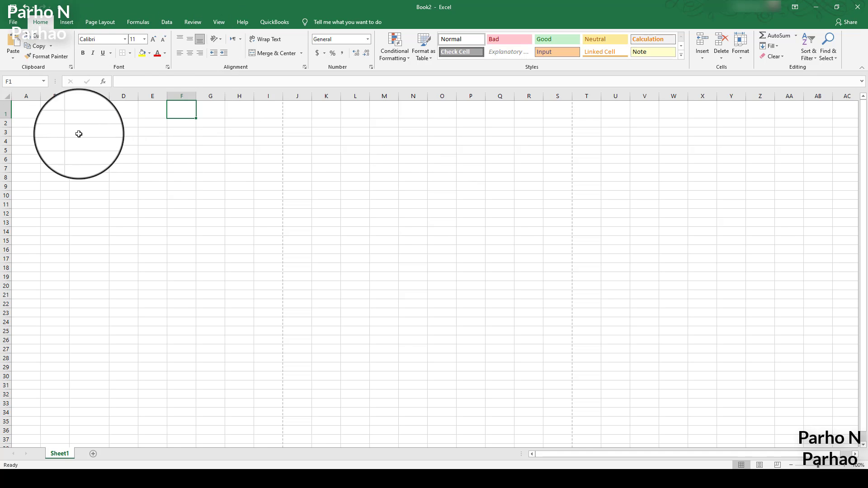
pyautogui.moveTo(6, 118); pyautogui.dragTo(7, 109)
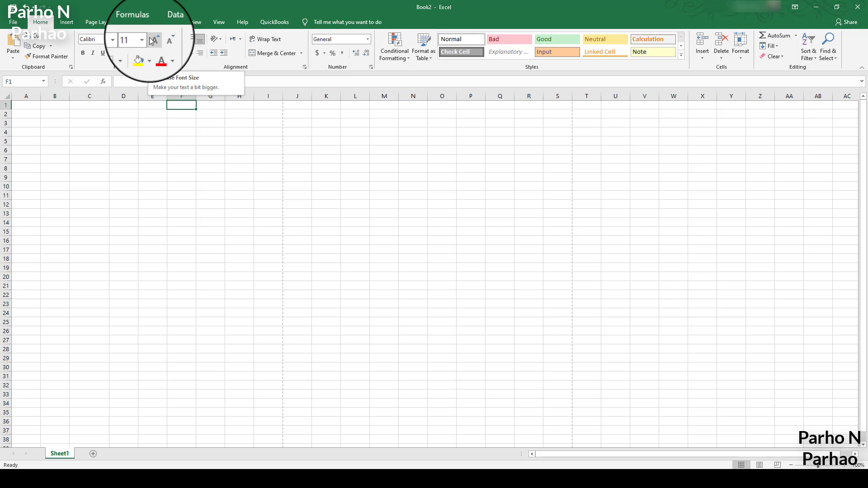
# - Enter the values 5225, 253 and 2356 down column A in cells A1 to A3
pyautogui.press('Left')
pyautogui.press('Left')
pyautogui.press('Down')
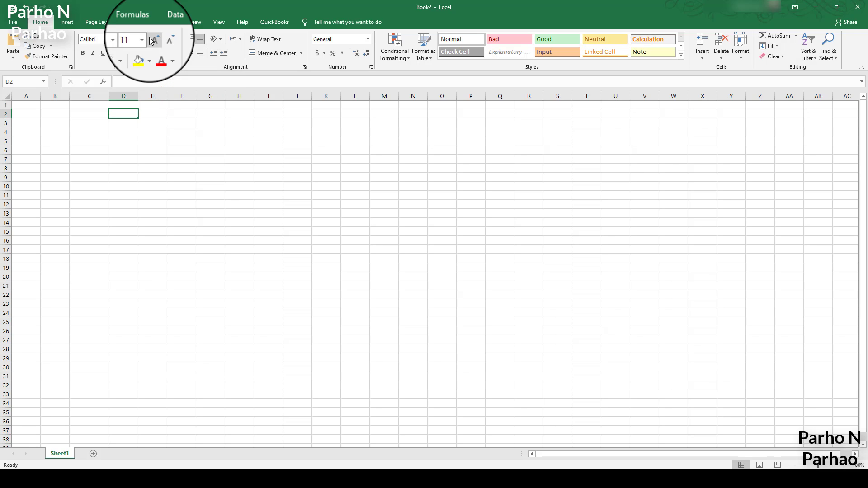
pyautogui.press('Up')
pyautogui.press('Left')
pyautogui.press('Left')
pyautogui.press('Left')
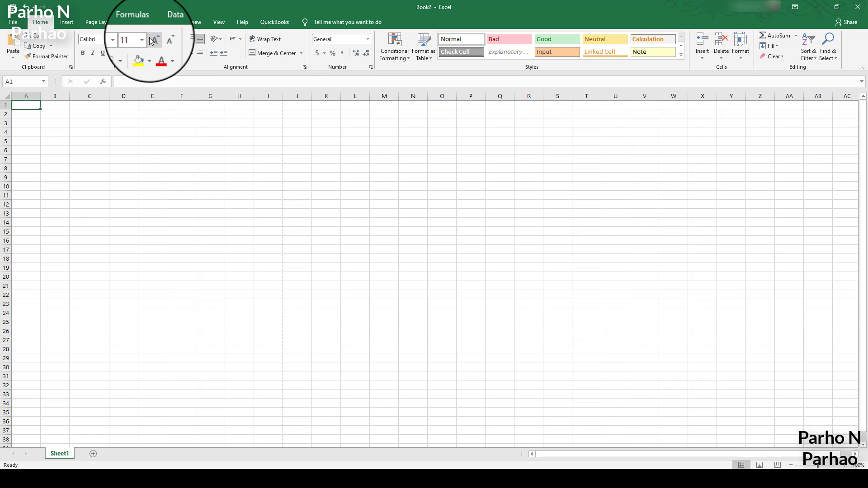
pyautogui.write('5225')
pyautogui.press('Return')
pyautogui.write('253')
pyautogui.press('Return')
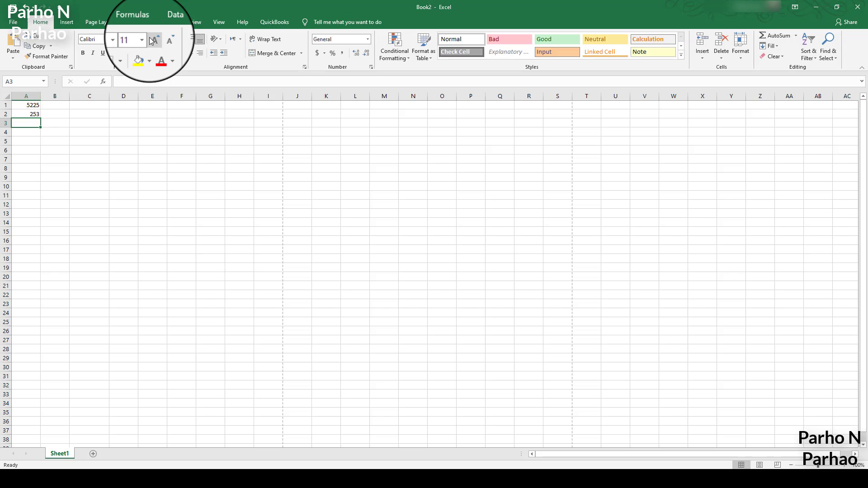
pyautogui.write('2356')
pyautogui.press('Return')
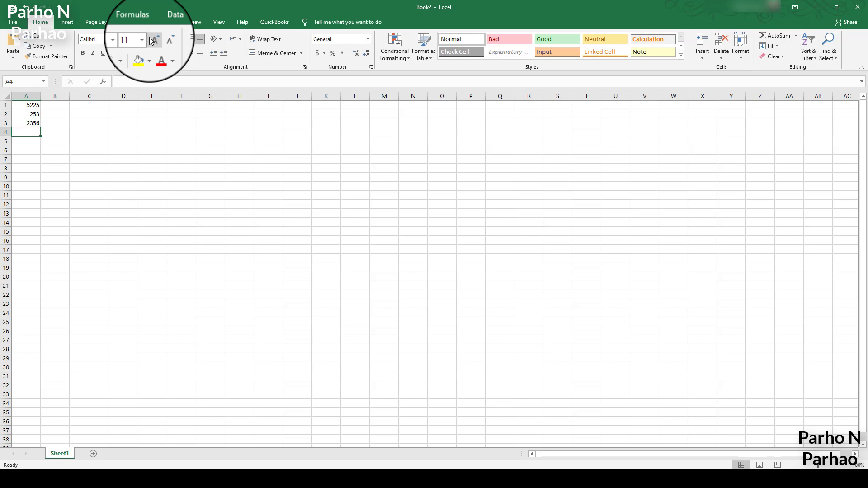
# - Continue the number list with 2054, 2015 and 25560 in cells A4 to A6
pyautogui.write('2054')
pyautogui.press('Return')
pyautogui.write('2015')
pyautogui.press('Return')
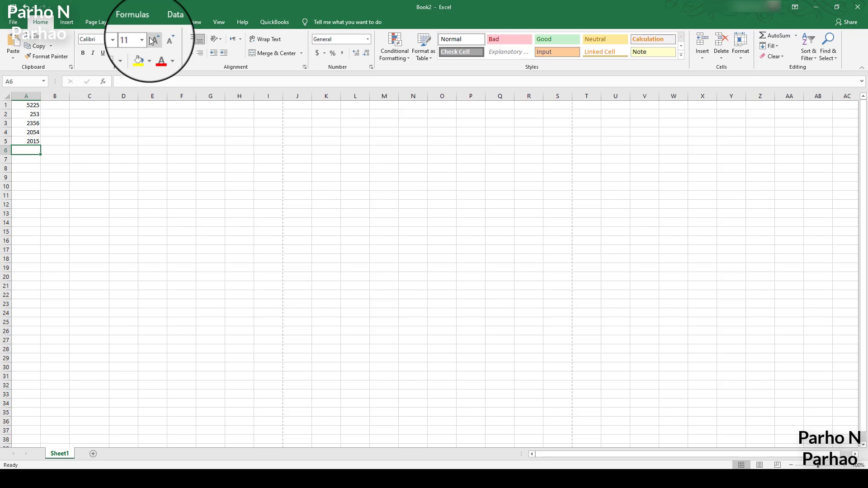
pyautogui.write('25560')
pyautogui.press('Return')
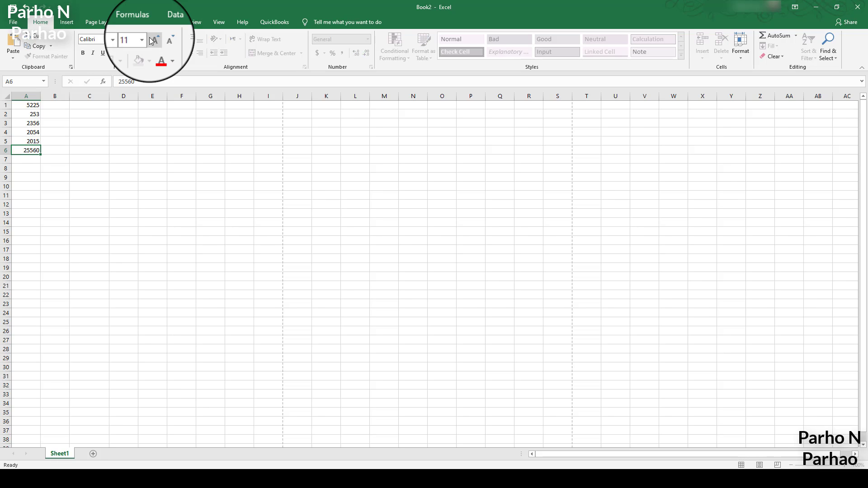
pyautogui.press('Up')
pyautogui.press('Up')
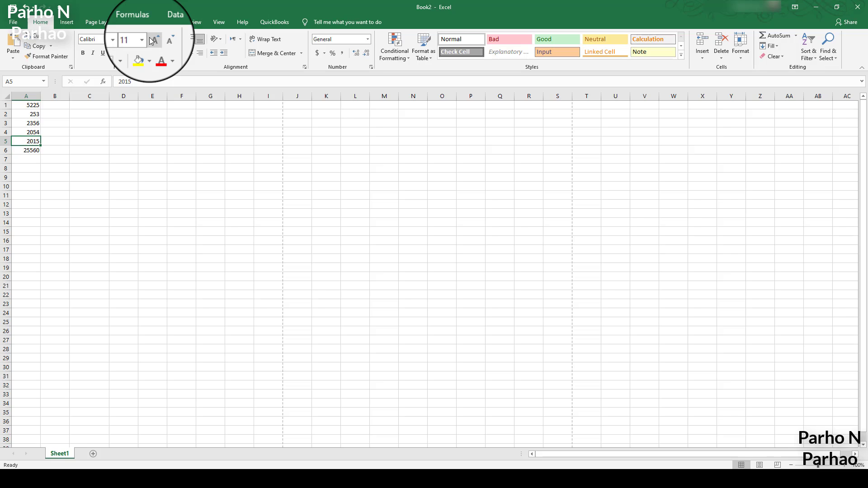
pyautogui.press('Up')
pyautogui.press('Up')
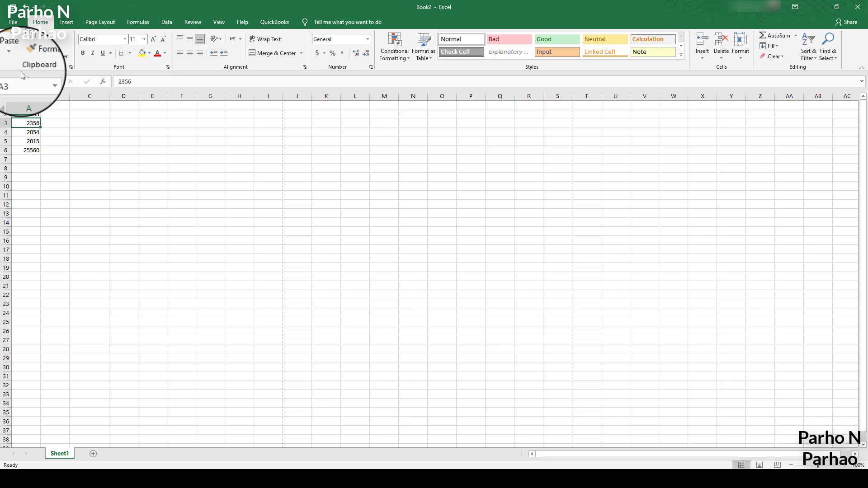
# - Insert a blank column before column A, undo the insertion, and insert the column again
pyautogui.click(26, 96)
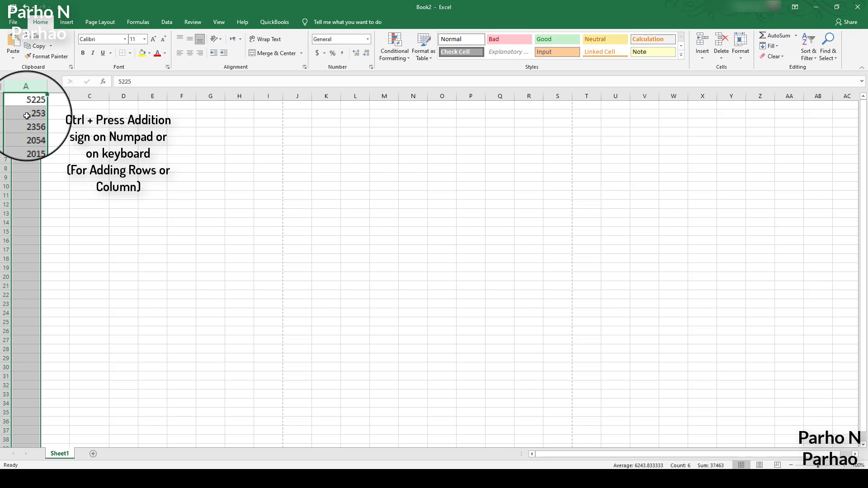
pyautogui.rightClick(27, 118)
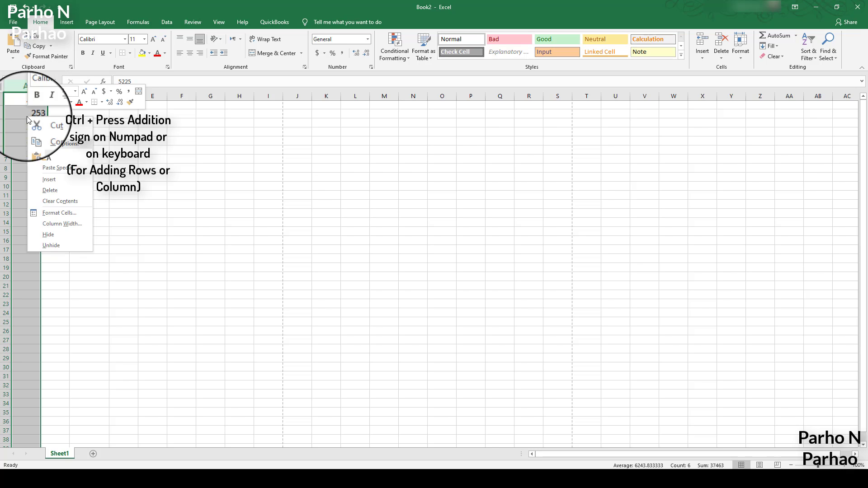
pyautogui.click(49, 179)
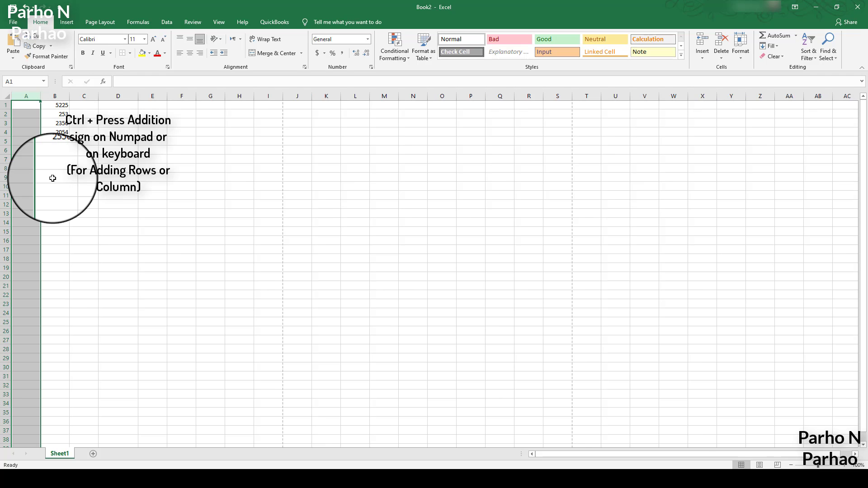
pyautogui.hotkey('ctrl', 'z')
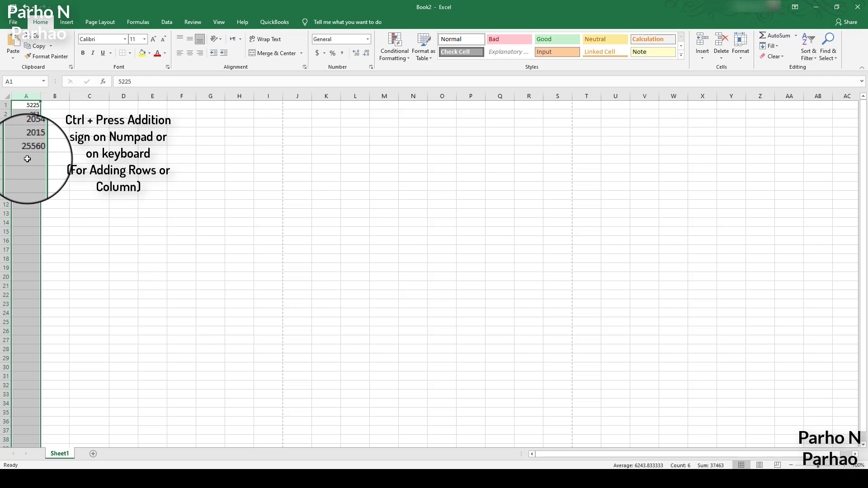
pyautogui.hotkey('ctrl', '+')
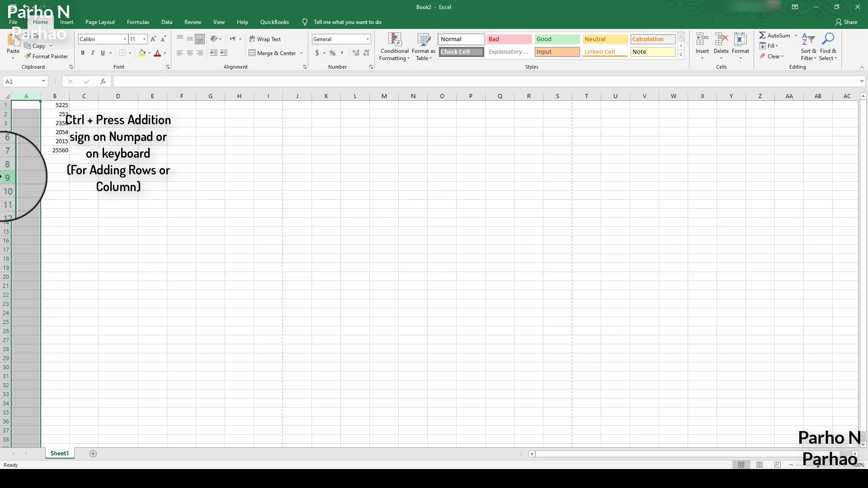
# - Insert a blank row above row 5 and enter 52215 in cell B5
pyautogui.click(6, 177)
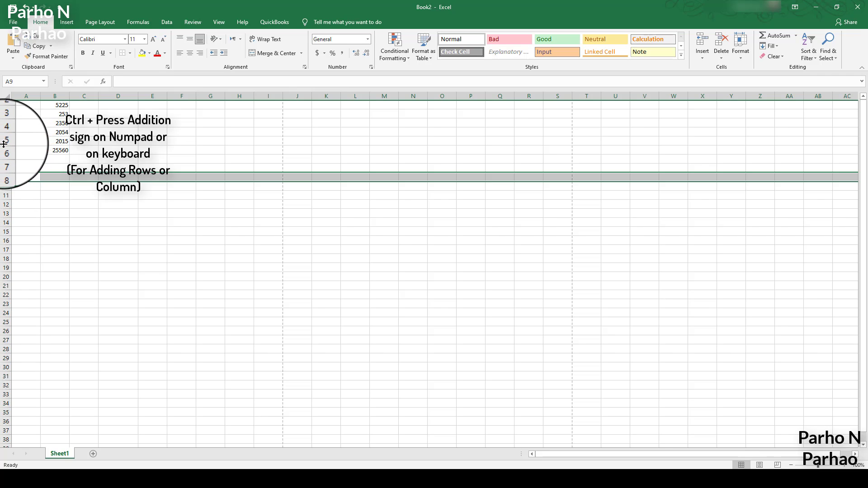
pyautogui.click(3, 141)
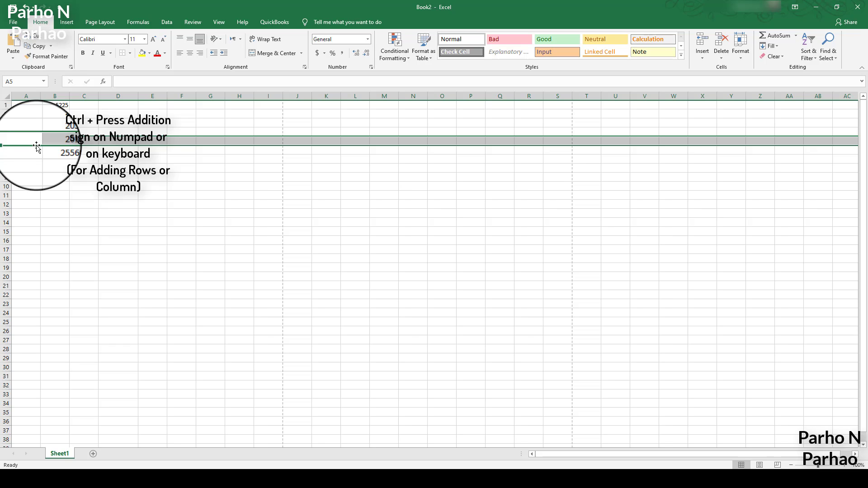
pyautogui.hotkey('ctrl', '+')
pyautogui.press('Right')
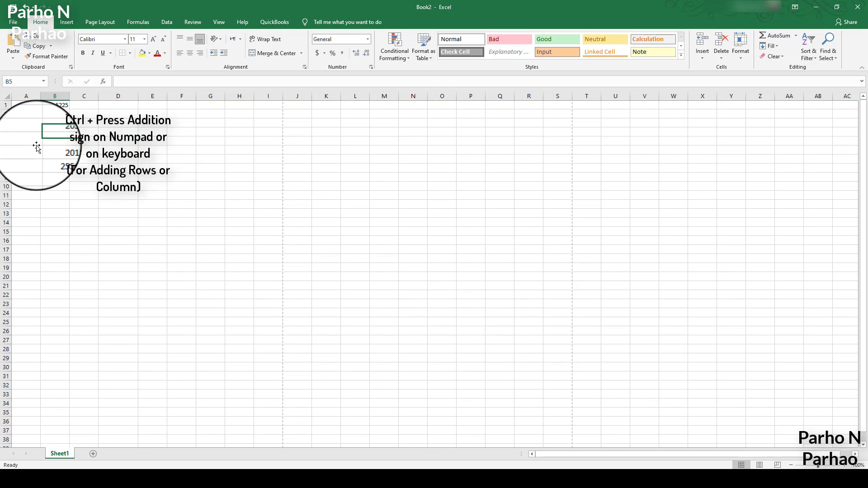
pyautogui.press('F2')
pyautogui.write('5225')
pyautogui.press('Return')
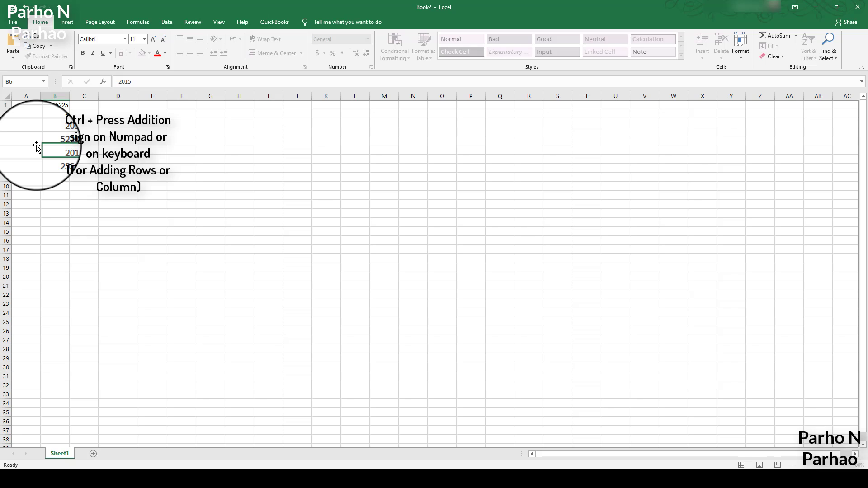
# - Enter the label "sales" in cell A1
pyautogui.press('Up')
pyautogui.press('Up')
pyautogui.hotkey('ctrl', 'Home')
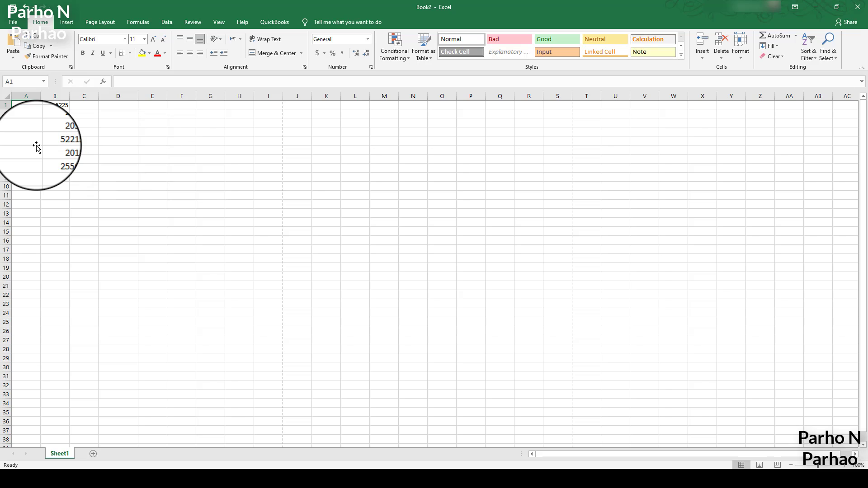
pyautogui.write('sales')
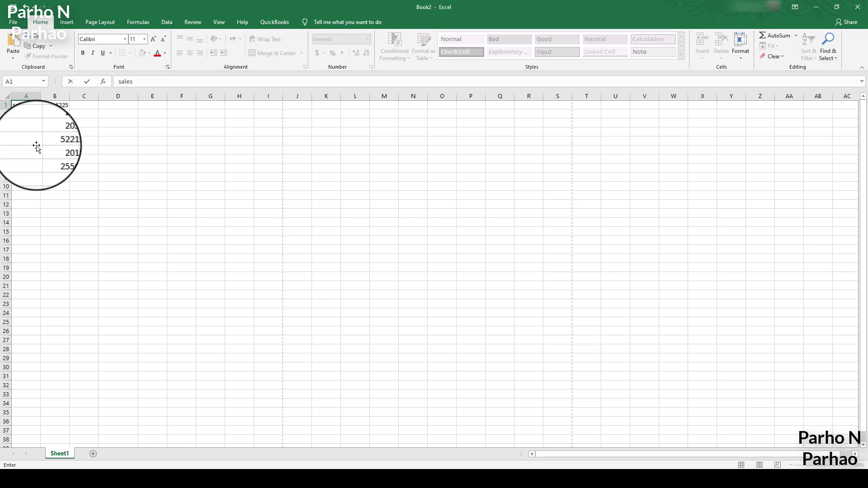
pyautogui.press('Return')
# - Insert a blank row above row 2
pyautogui.click(6, 106)
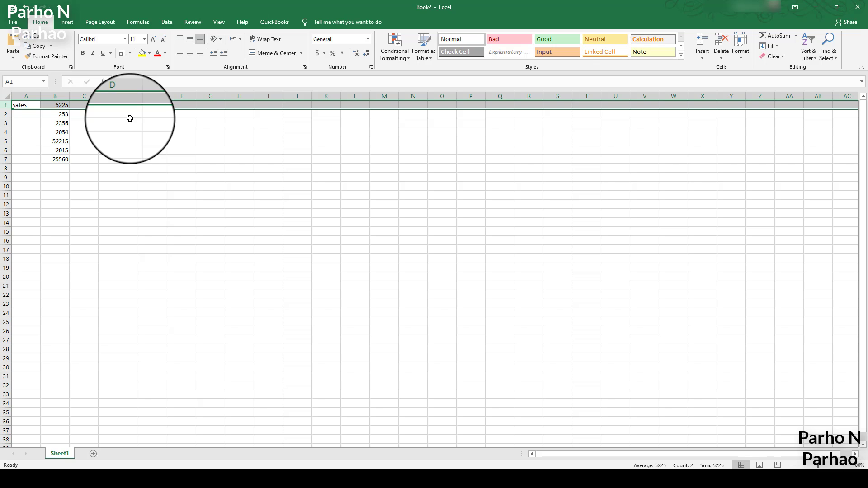
pyautogui.click(8, 115)
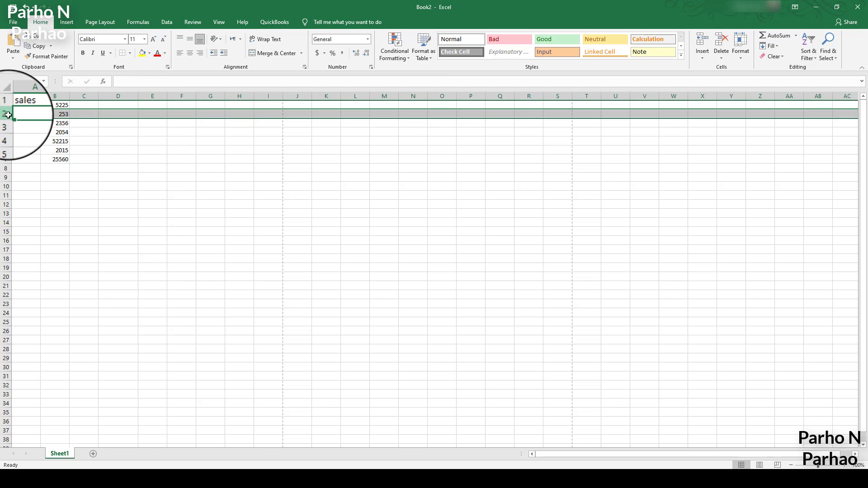
pyautogui.hotkey('ctrl', 'shift', '=')
# - Copy the value from B1 into B2 and clear the contents of B1
pyautogui.click(63, 106)
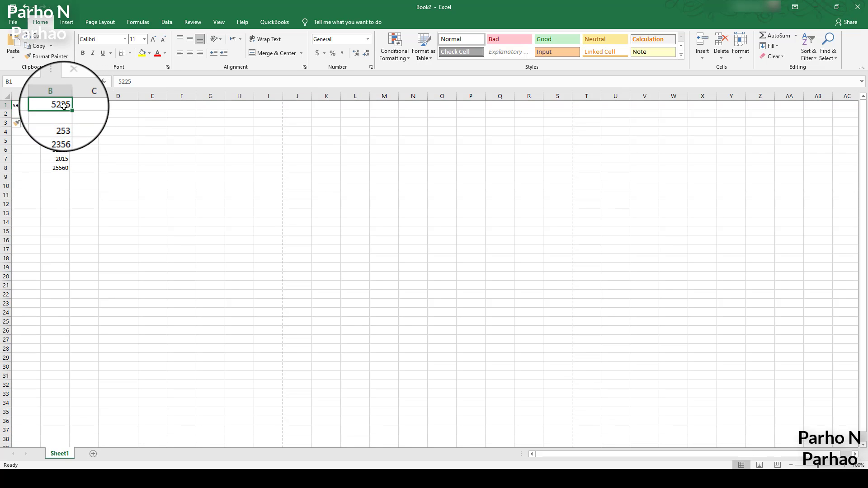
pyautogui.hotkey('ctrl', 'c')
pyautogui.press('Down')
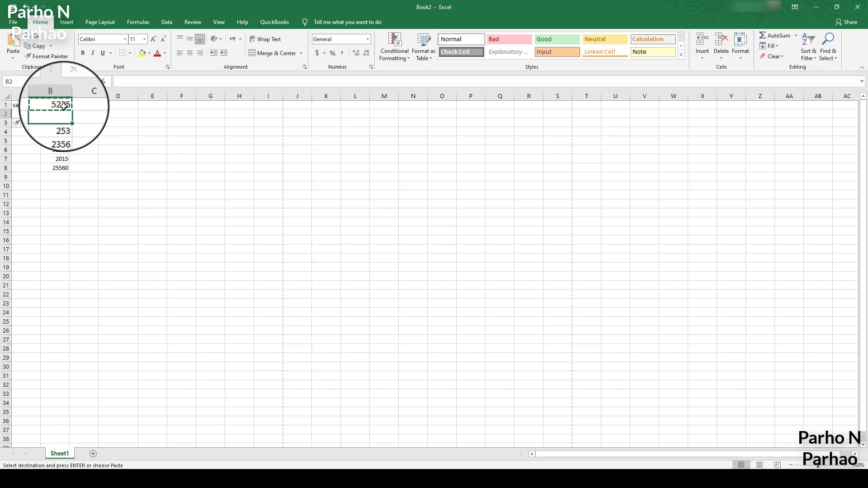
pyautogui.hotkey('ctrl', 'v')
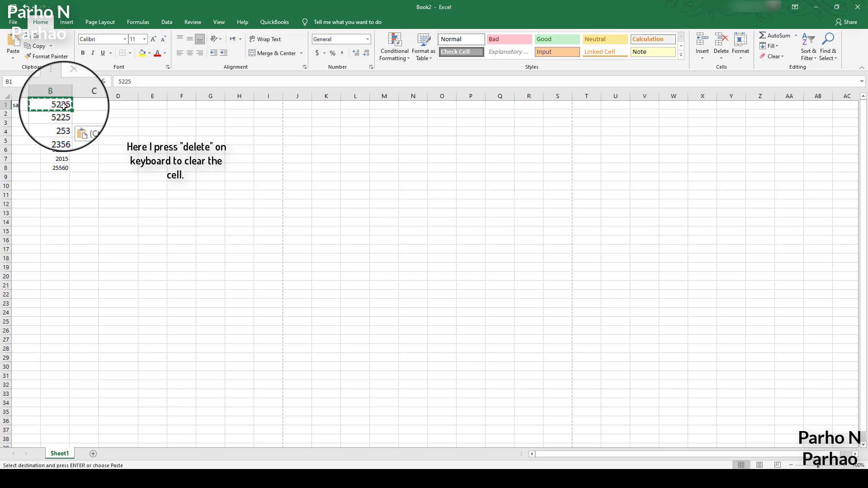
pyautogui.press('Delete')
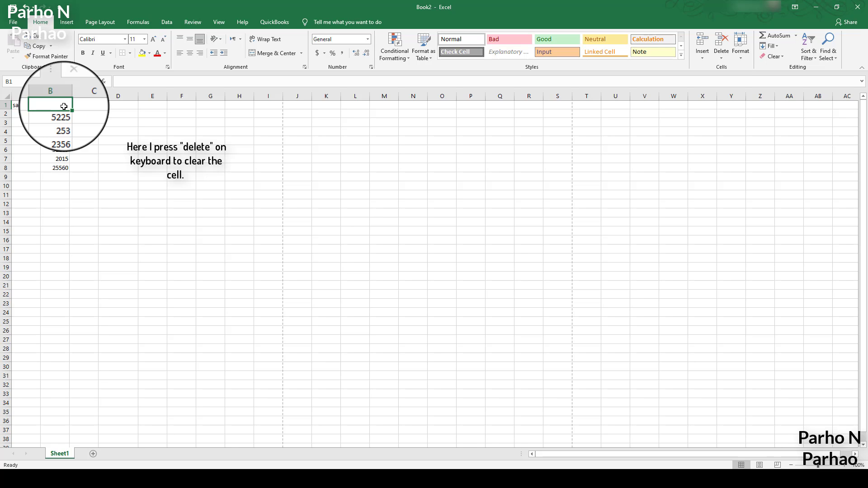
# - Enter the label "total" in cell A9
pyautogui.click(38, 178)
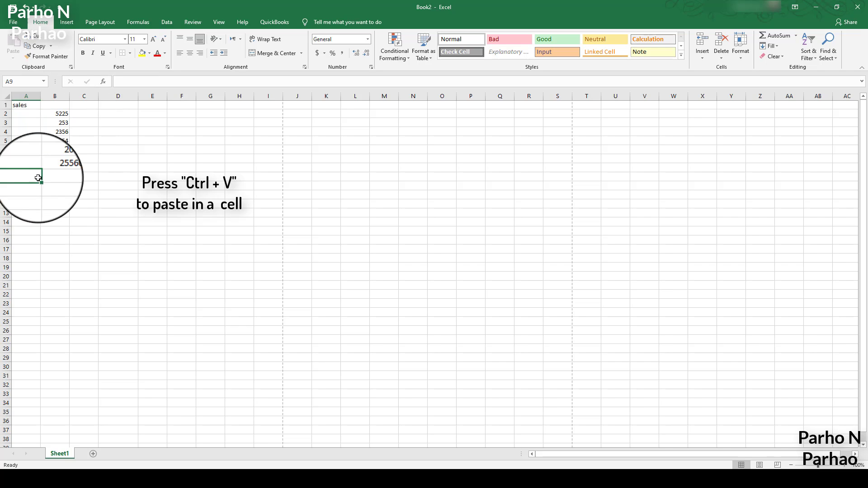
pyautogui.write('6t')
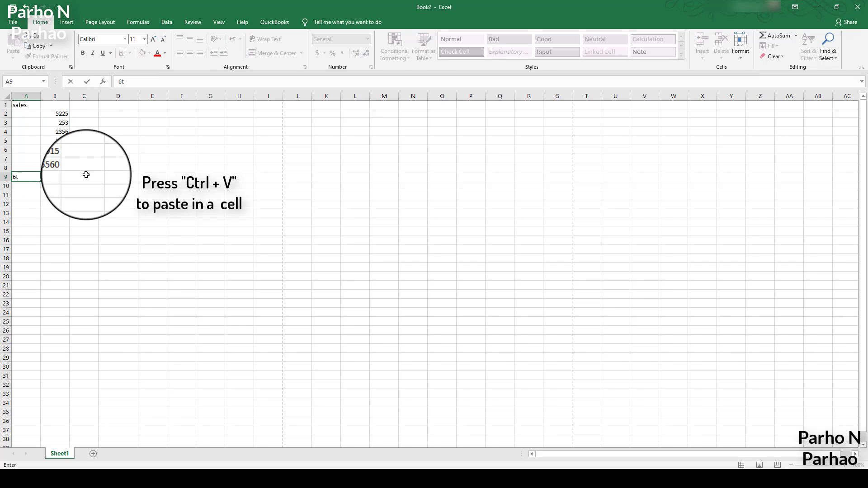
pyautogui.press('BackSpace')
pyautogui.press('BackSpace')
pyautogui.write('tota')
pyautogui.press('Return')
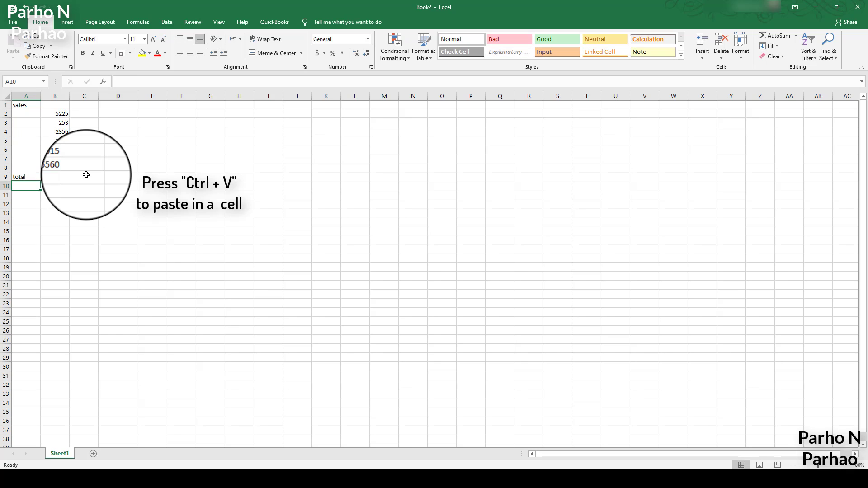
# - Fill cells C2 through C8 with the numbers 52, 25, 254, 2541, 652, 562 and 226
pyautogui.press('Up')
pyautogui.press('Right')
pyautogui.press('Right')
pyautogui.press('Up')
pyautogui.press('Up')
pyautogui.press('Up')
pyautogui.press('Up')
pyautogui.press('Up')
pyautogui.press('Up')
pyautogui.press('Up')
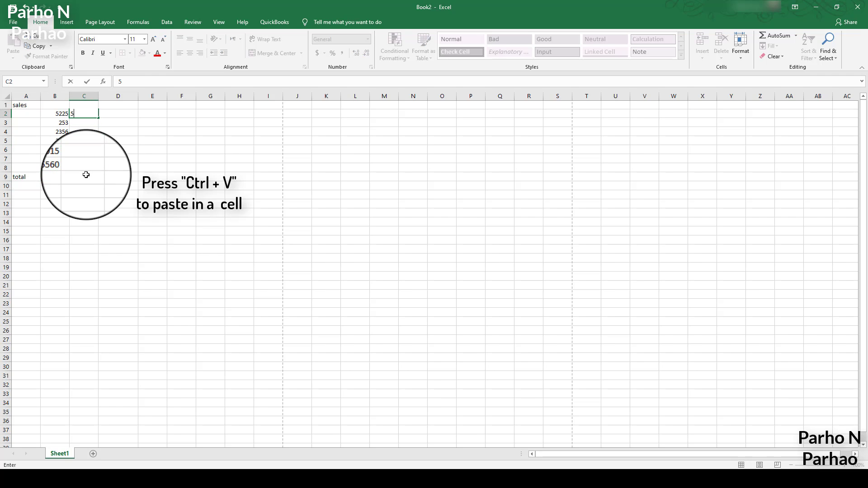
pyautogui.write('52')
pyautogui.press('Return')
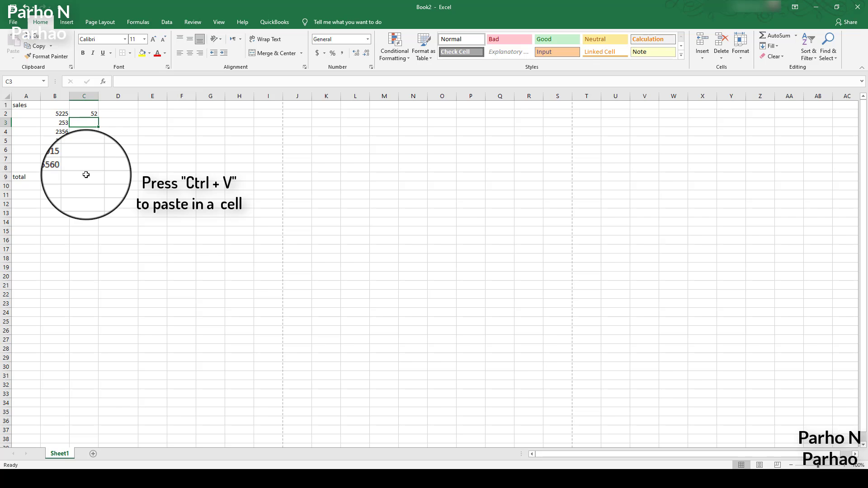
pyautogui.write('25')
pyautogui.press('Return')
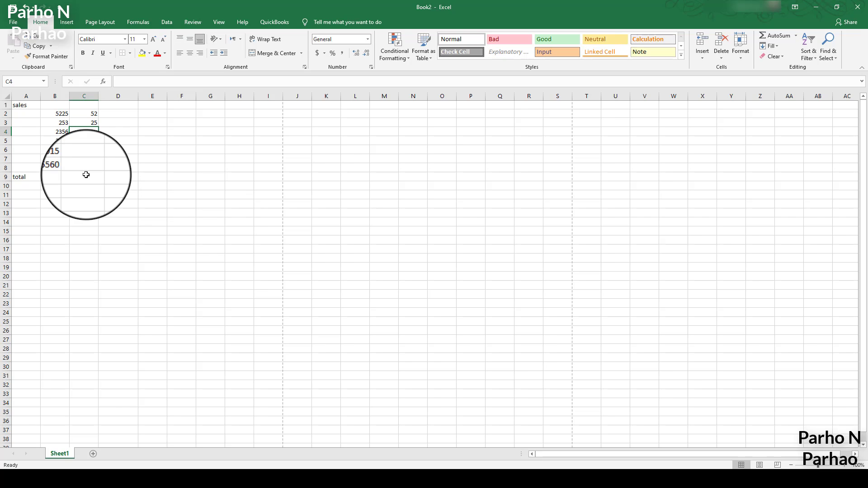
pyautogui.write('254')
pyautogui.press('Return')
pyautogui.press('Return')
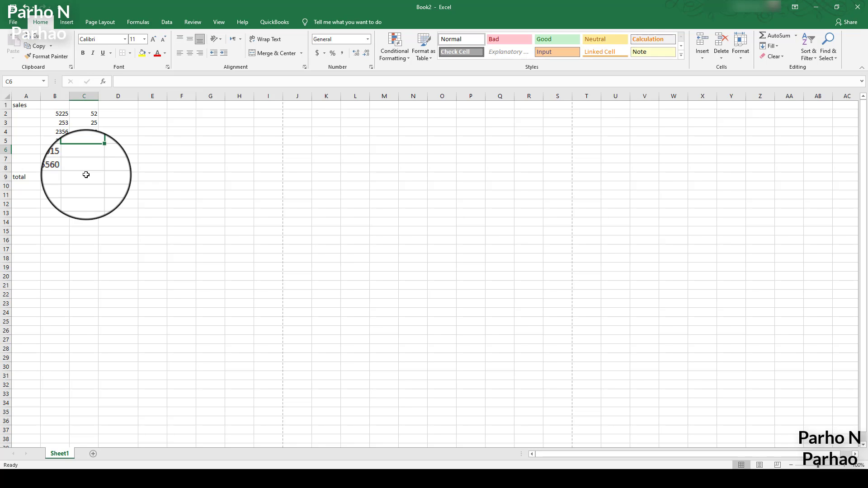
pyautogui.write('652')
pyautogui.press('Return')
pyautogui.write('562')
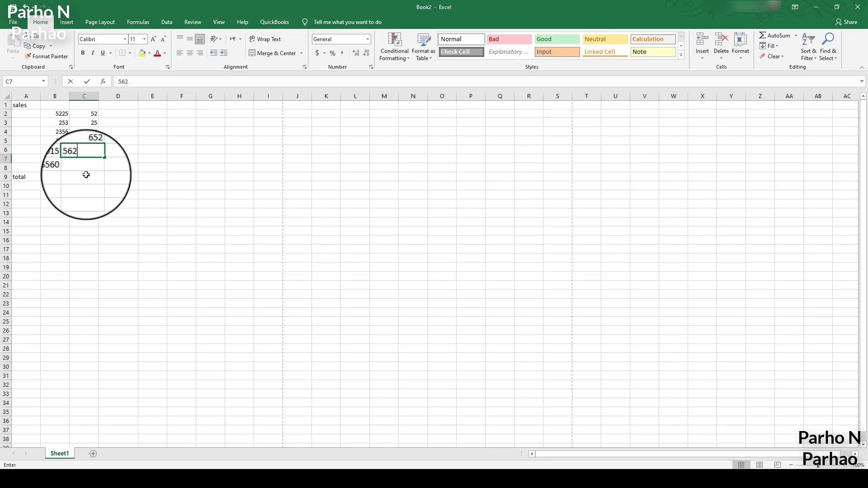
pyautogui.press('Return')
pyautogui.write('226')
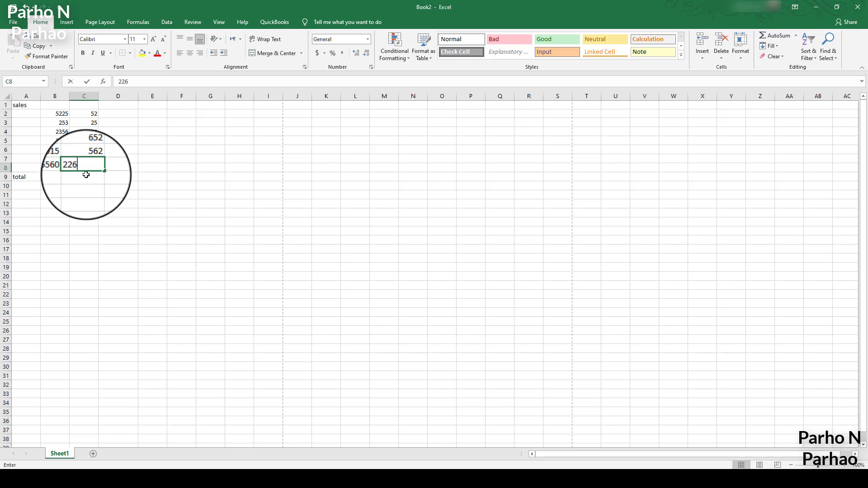
pyautogui.press('Return')
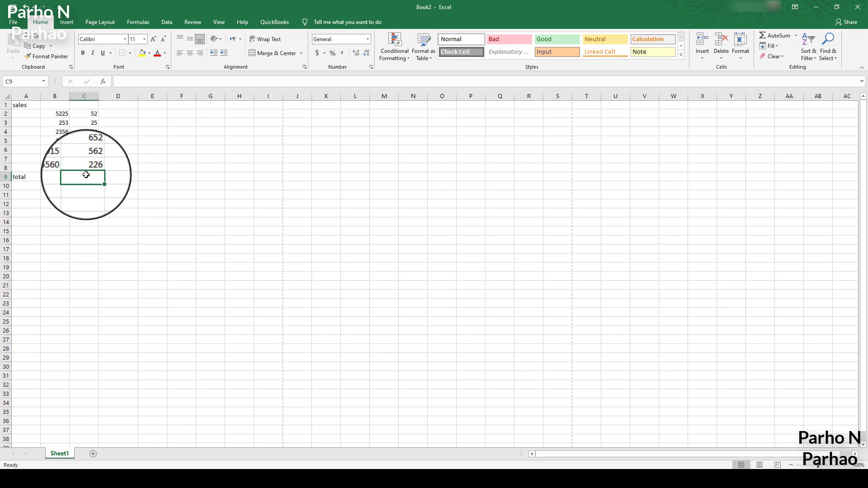
# - Enter the column header "Price/unit" in cell B1
pyautogui.click(58, 107)
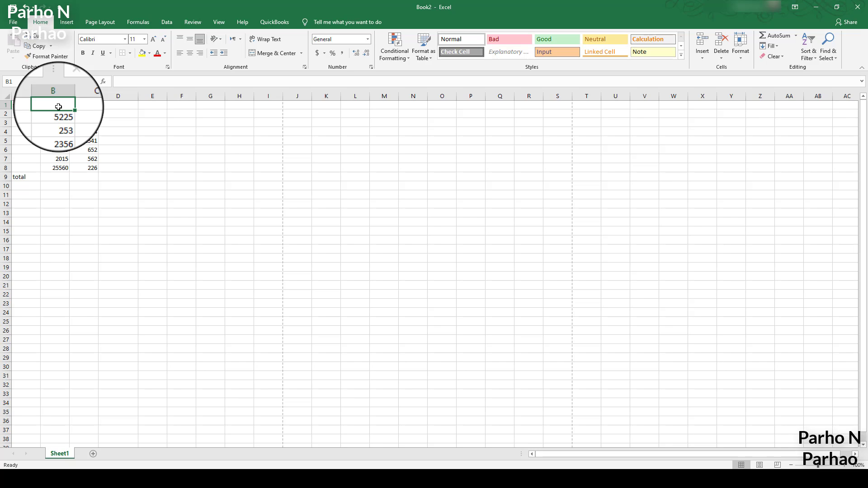
pyautogui.write('Pi')
pyautogui.press('BackSpace')
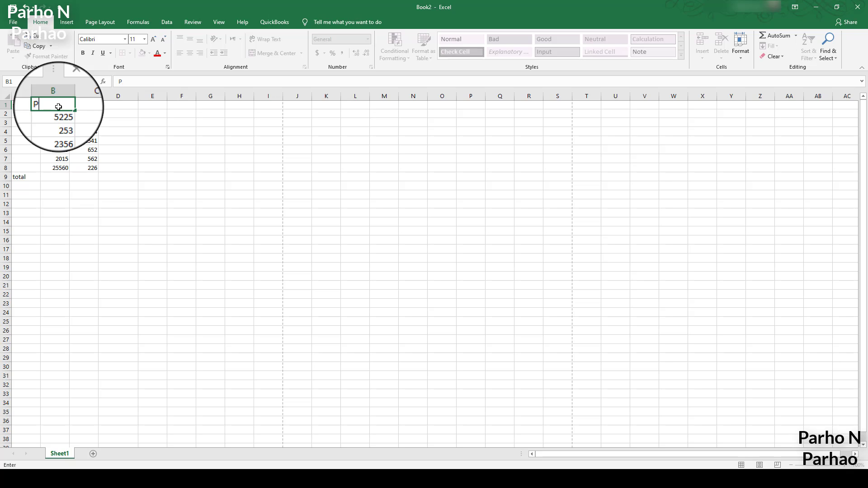
pyautogui.write('rice/unit')
pyautogui.press('Tab')
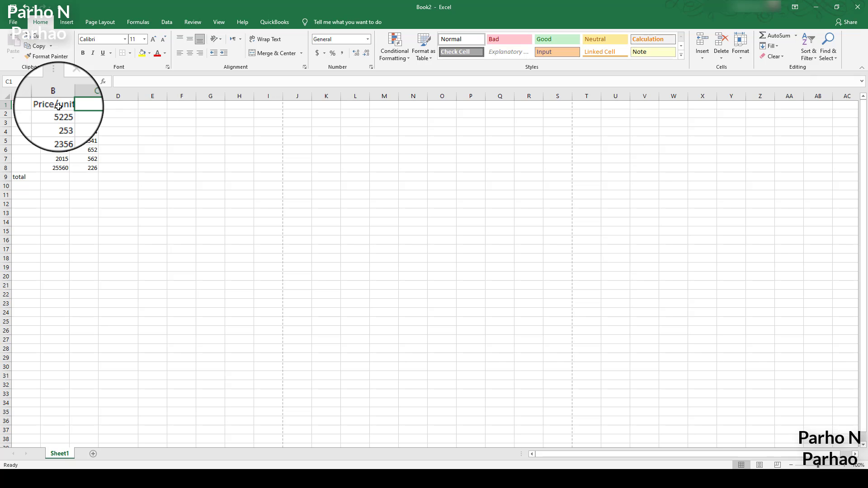
# - Enter the column header "no. of units sold" in cell C1
pyautogui.write('no.')
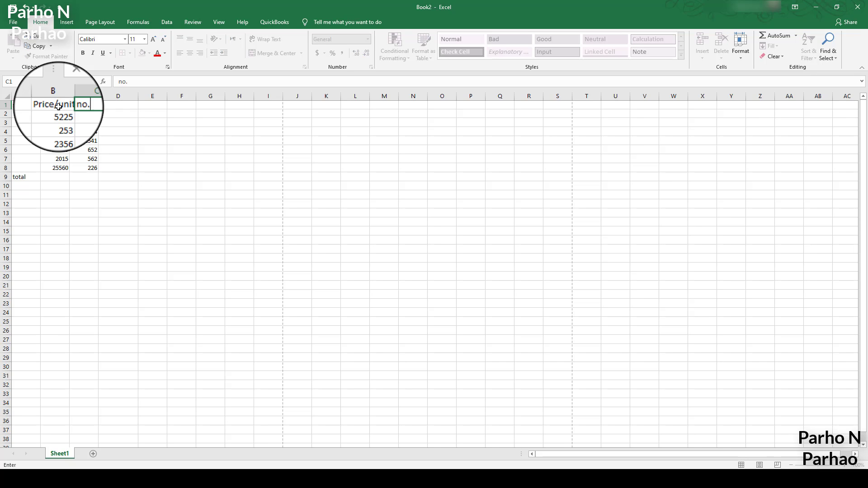
pyautogui.write(' of')
pyautogui.write('units s')
pyautogui.press('BackSpace')
pyautogui.write('sold')
pyautogui.press('Return')
# - Try widening columns C and B by hand to fit their headers, and undo both width changes
pyautogui.click(84, 105)
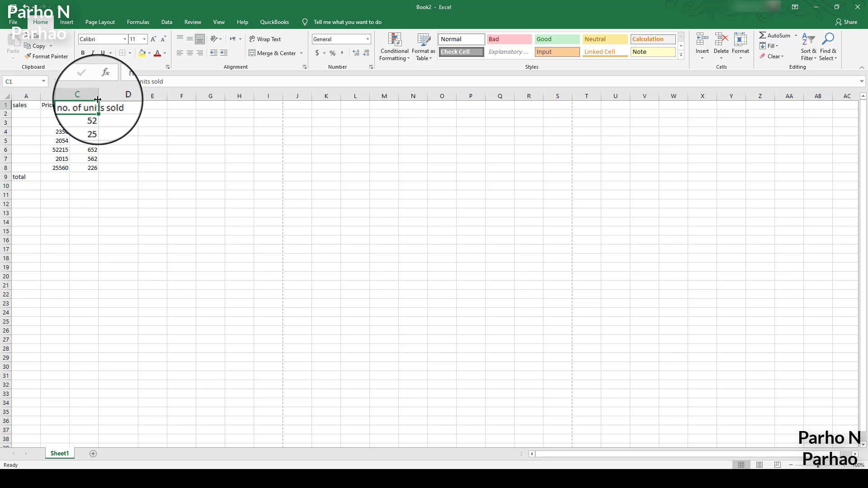
pyautogui.moveTo(103, 97); pyautogui.dragTo(77, 95)
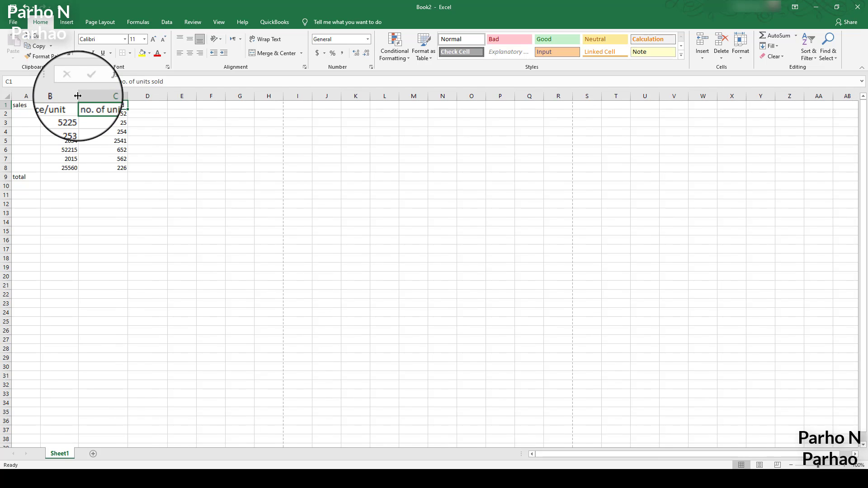
pyautogui.click(26, 7)
pyautogui.click(25, 7)
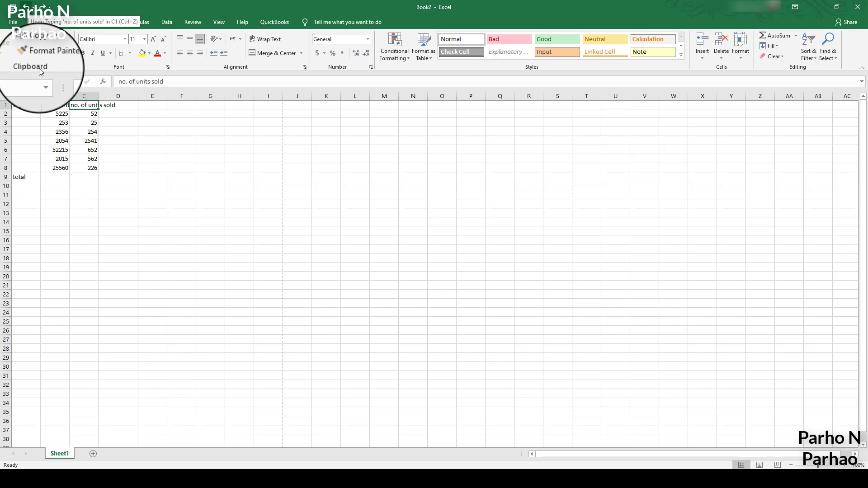
# - AutoFit the widths of columns B and C to their contents
pyautogui.click(69, 96)
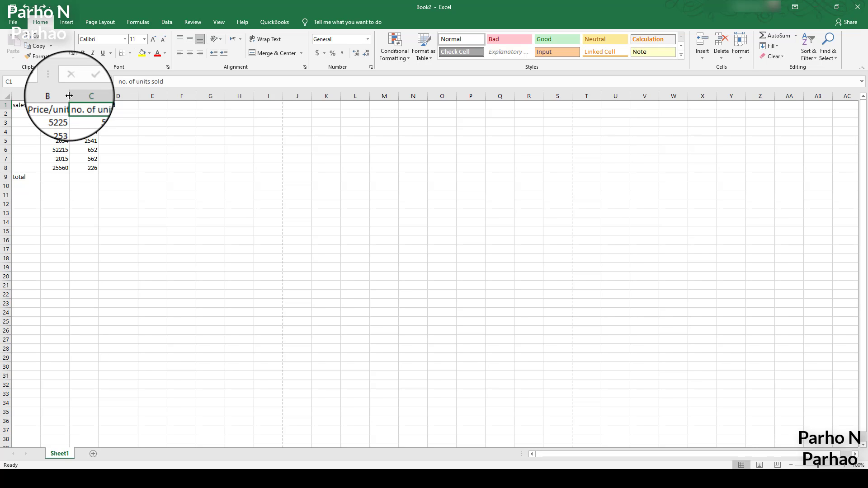
pyautogui.doubleClick(70, 95)
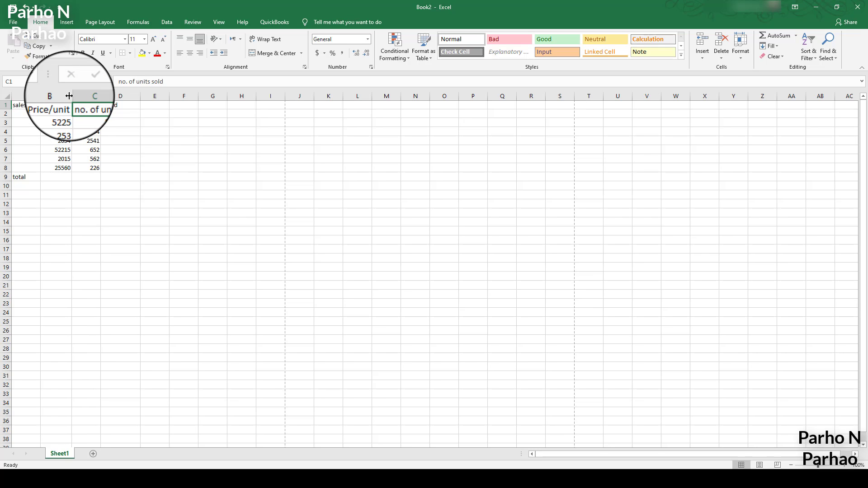
pyautogui.doubleClick(102, 96)
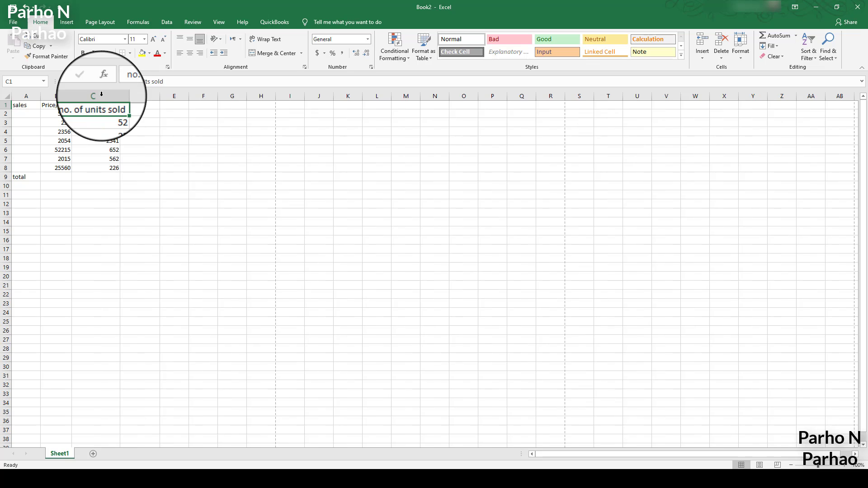
# - Enter the column header "revenue" in cell D1
pyautogui.click(150, 105)
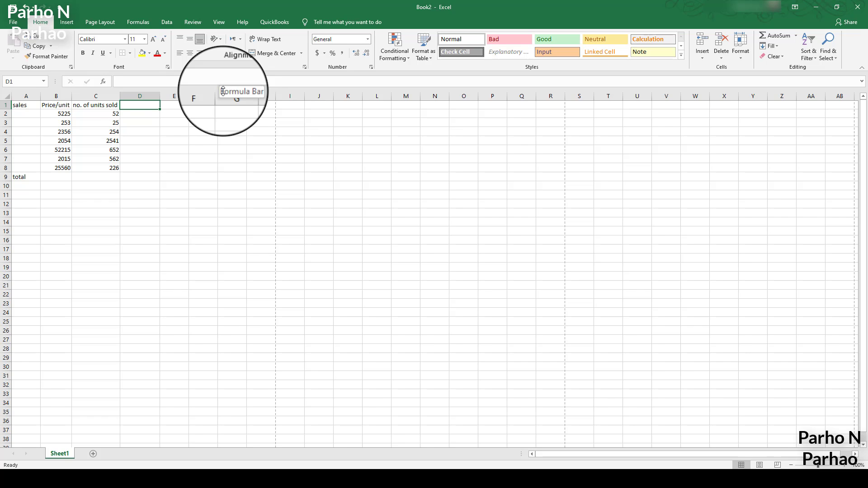
pyautogui.click(145, 114)
pyautogui.click(144, 104)
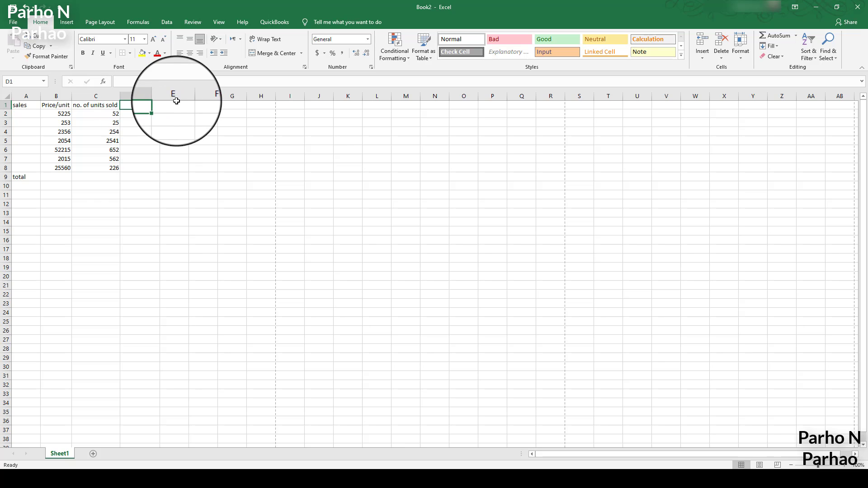
pyautogui.write('reven')
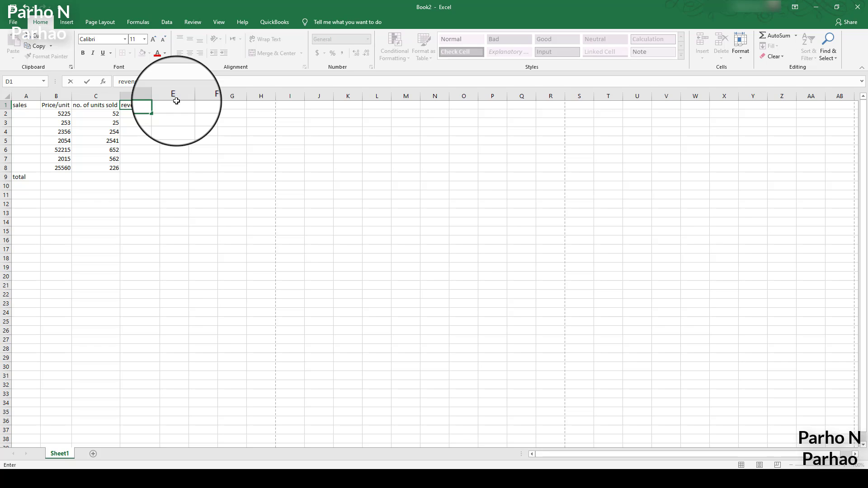
pyautogui.press('Return')
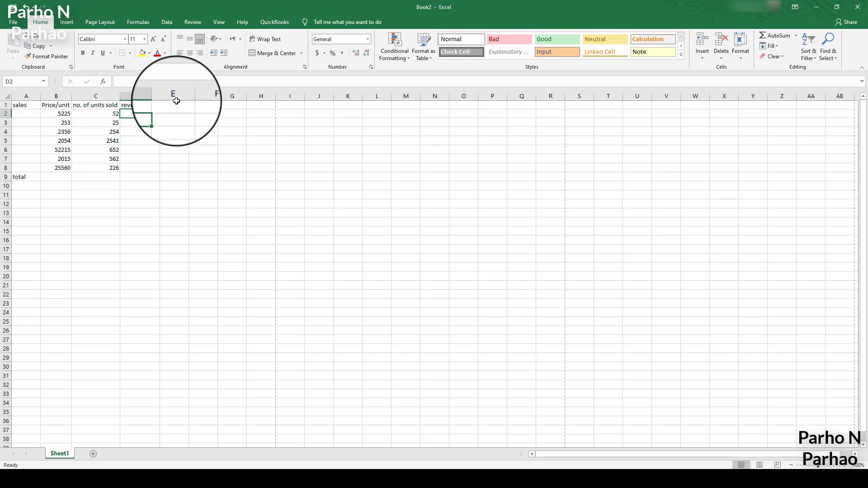
# - Enter the formula =B2*C2 in cell D2 to multiply price per unit by units sold
pyautogui.write('=')
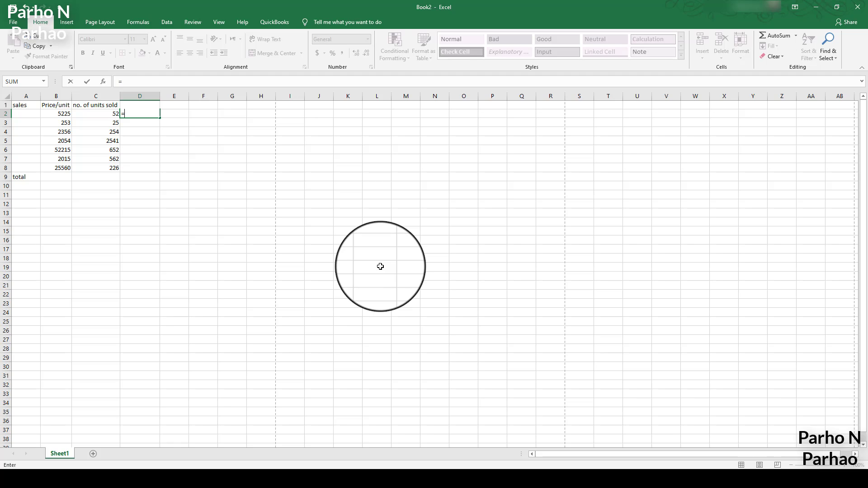
pyautogui.press('Left')
pyautogui.press('Left')
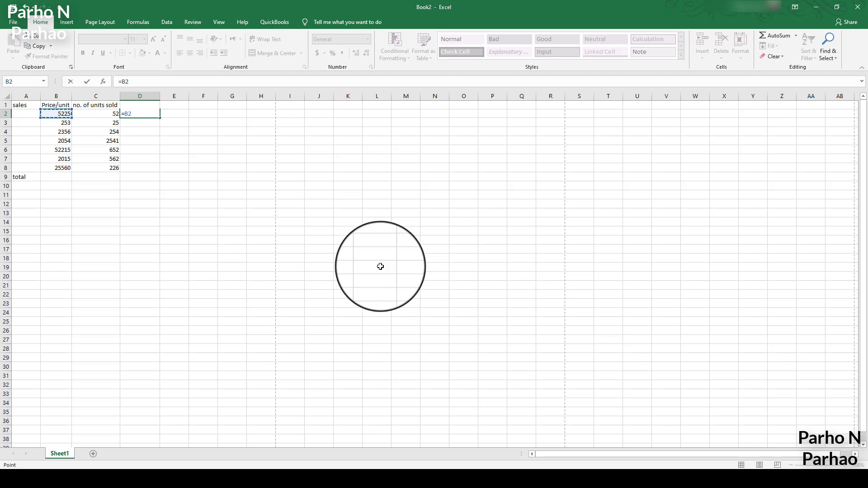
pyautogui.write('*')
pyautogui.press('Left')
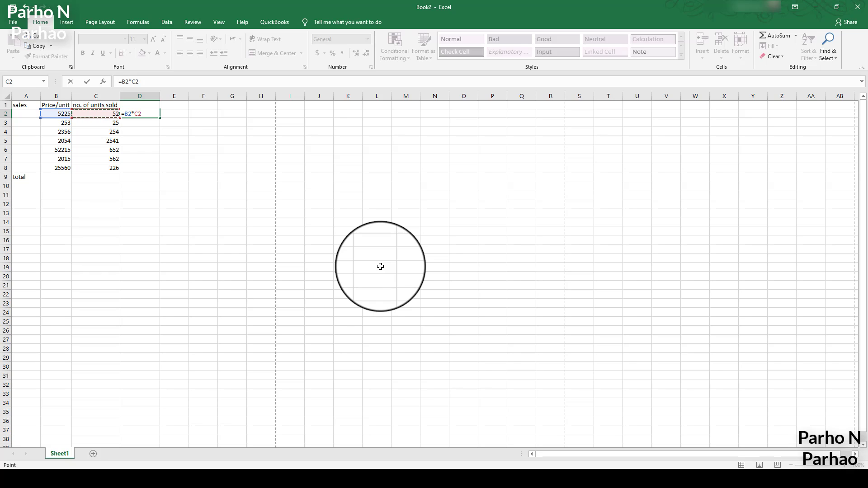
pyautogui.press('Return')
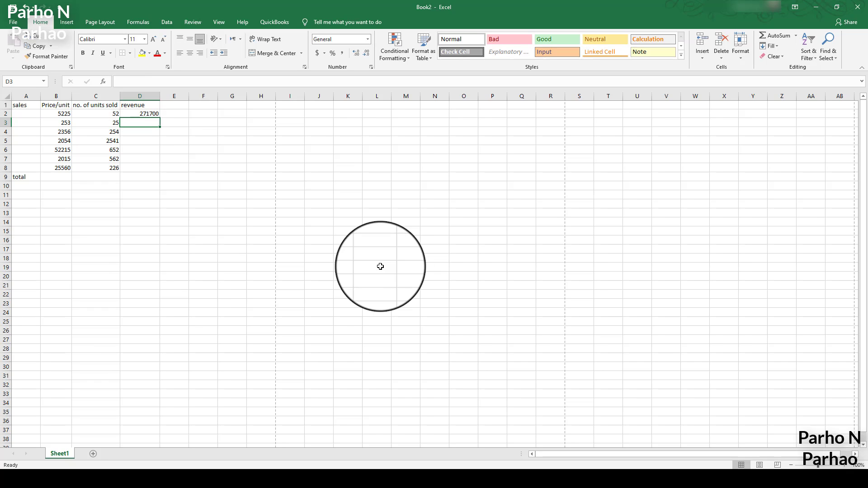
# - Fill the revenue formula from D2 down through D8
pyautogui.press('Up')
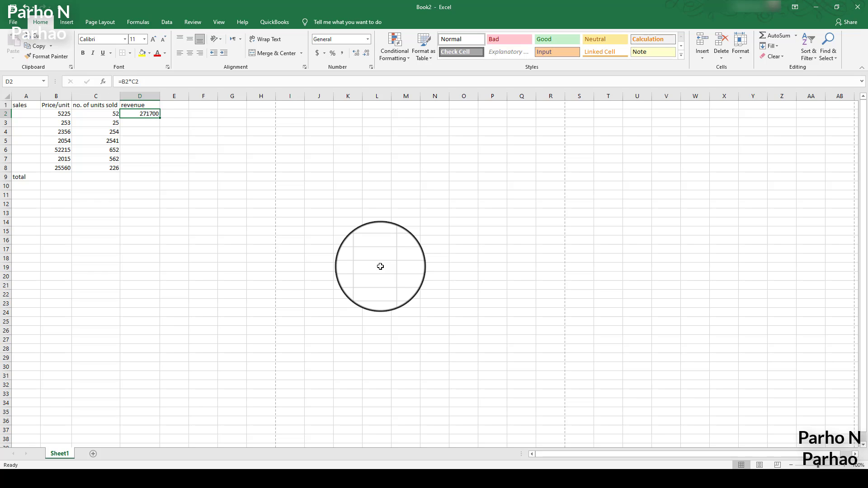
pyautogui.press('Down')
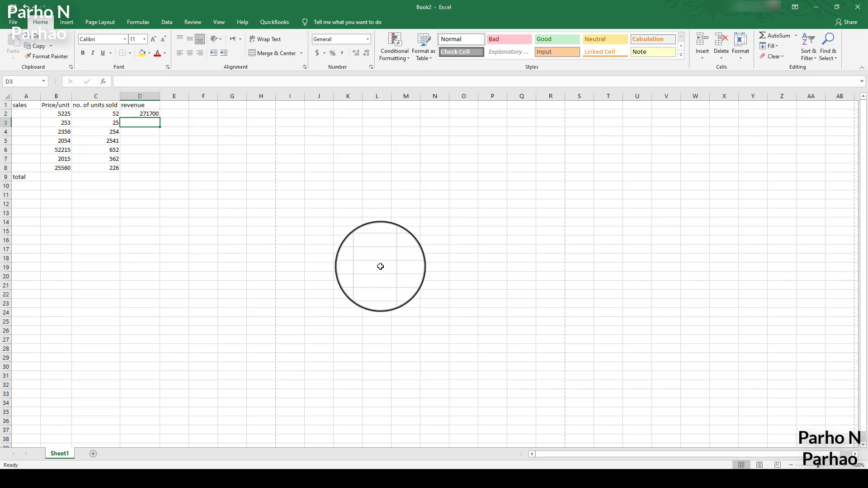
pyautogui.press('Up')
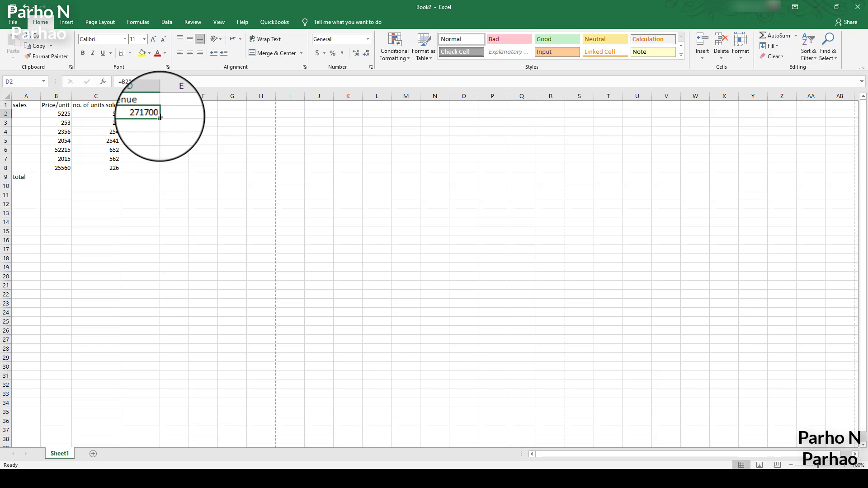
pyautogui.moveTo(160, 117); pyautogui.dragTo(160, 169)
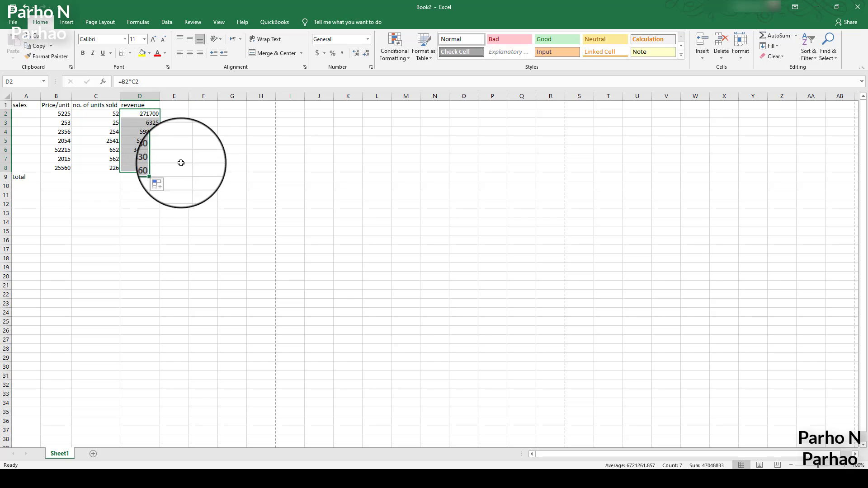
# - Review the filled revenue formulas cell by cell from D3 to D8
pyautogui.click(194, 149)
pyautogui.click(145, 123)
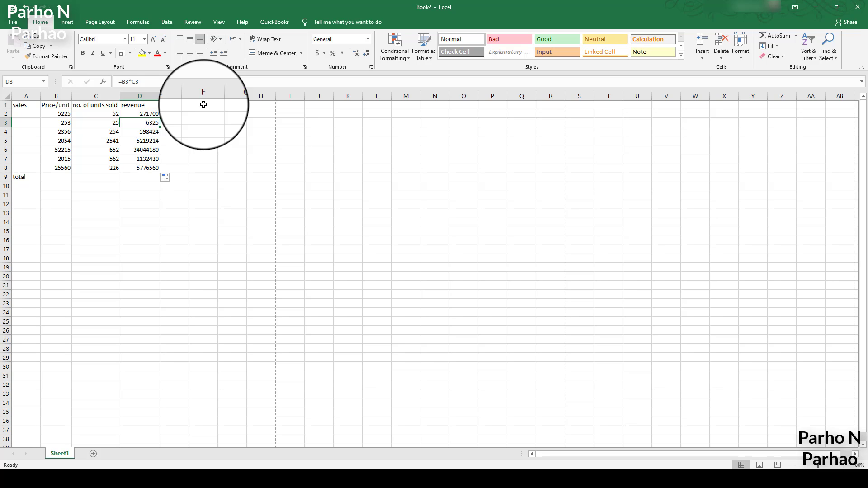
pyautogui.press('Down')
pyautogui.press('Down')
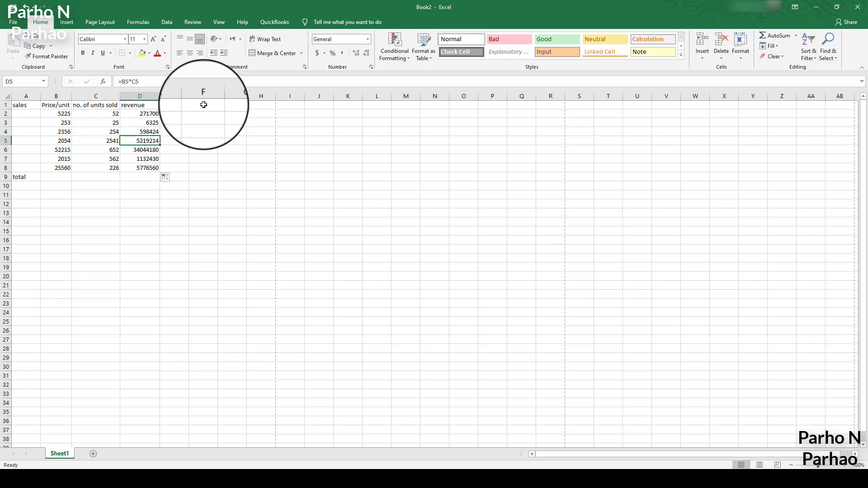
pyautogui.press('Down')
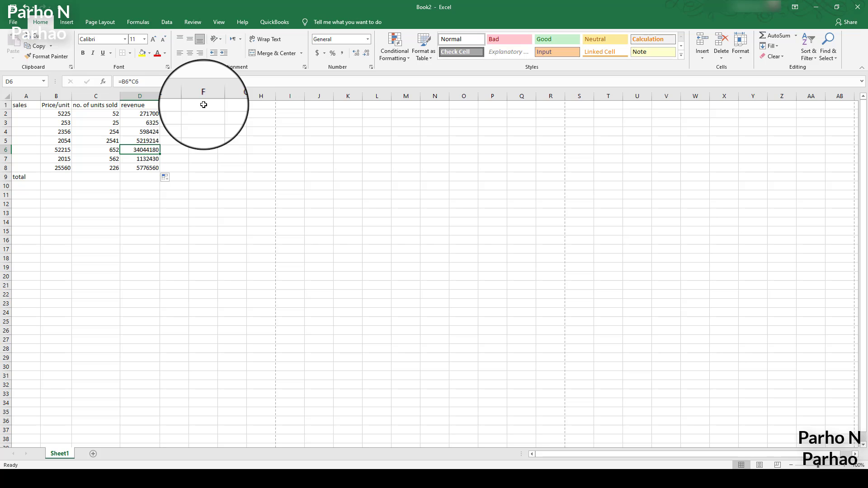
pyautogui.press('Down')
pyautogui.press('Down')
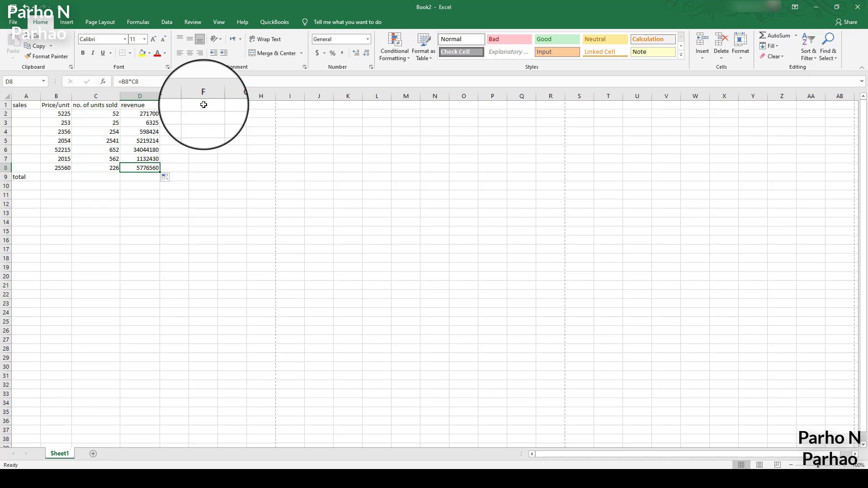
# - Enter the product labels A, B, C, D, E, F and G in cells A2 through A8
pyautogui.click(33, 114)
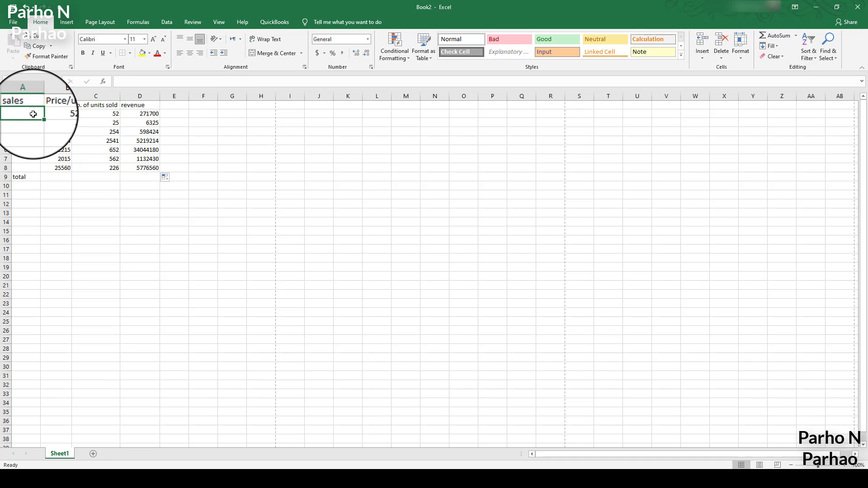
pyautogui.write('A')
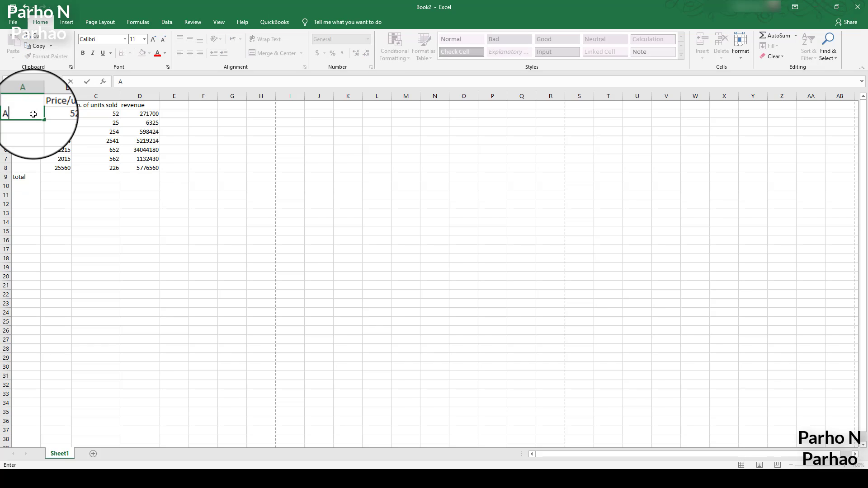
pyautogui.press('Return')
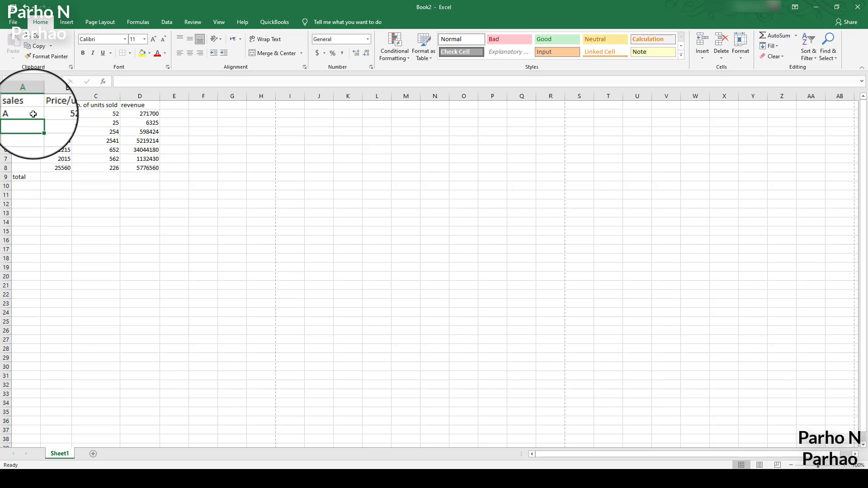
pyautogui.write('B')
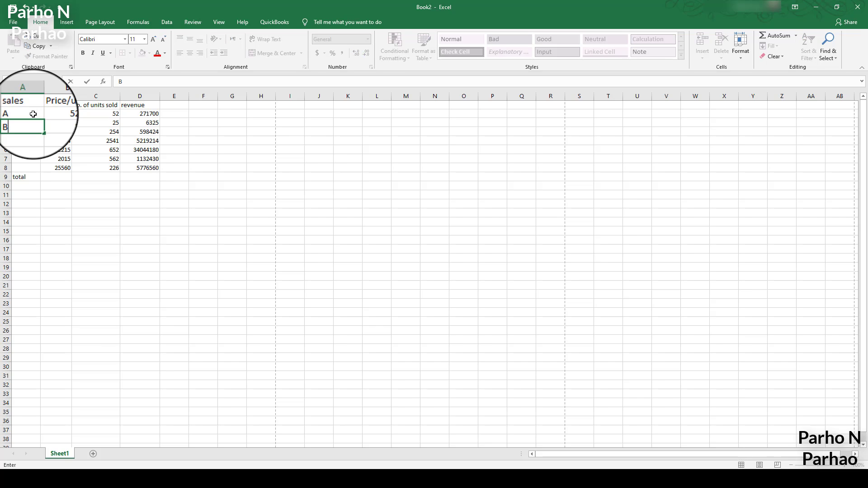
pyautogui.press('Return')
pyautogui.write('C')
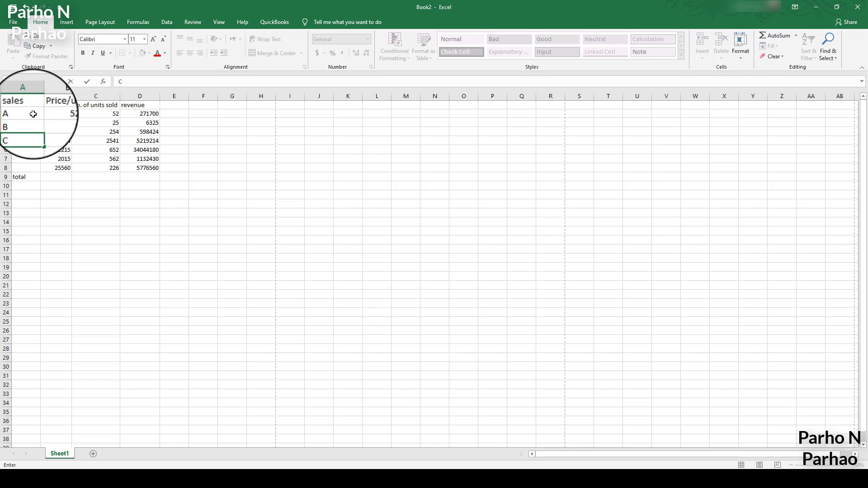
pyautogui.press('Return')
pyautogui.write('D')
pyautogui.press('Return')
pyautogui.write('E')
pyautogui.press('Return')
pyautogui.write('F')
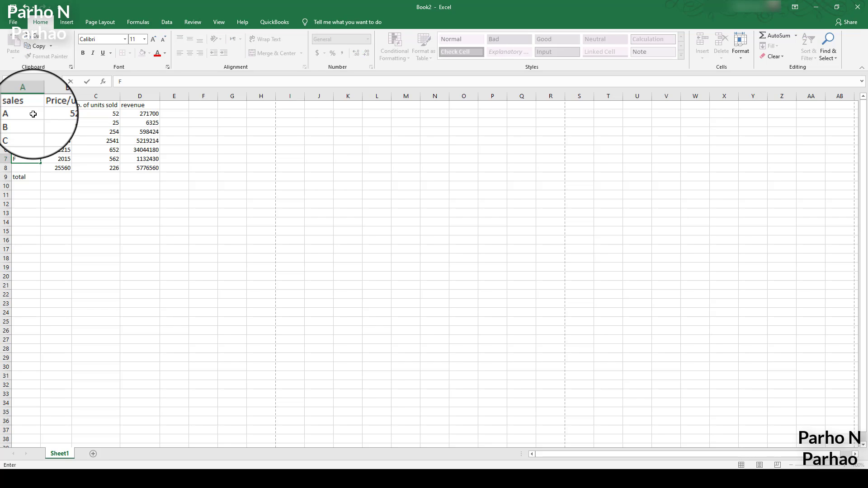
pyautogui.press('Return')
pyautogui.write('G')
pyautogui.press('Return')
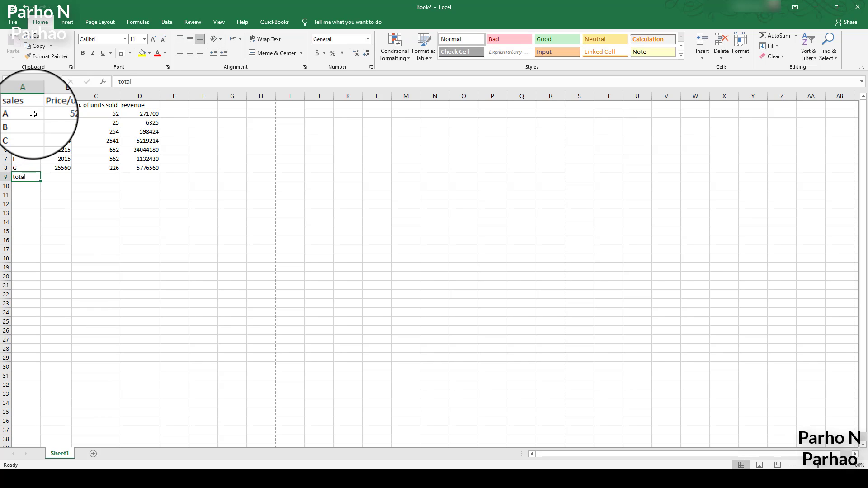
# - Replace the column header in cell A1 with "Product"
pyautogui.press('Tab')
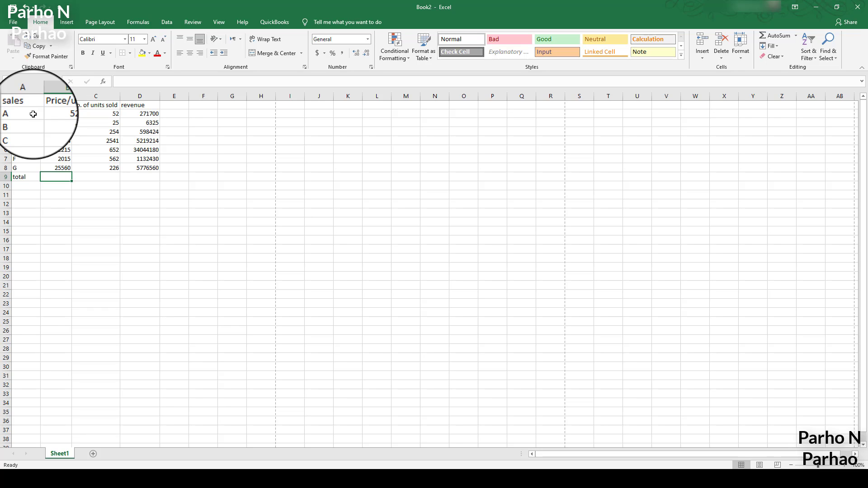
pyautogui.press('Up')
pyautogui.press('Up')
pyautogui.press('Up')
pyautogui.press('Up')
pyautogui.press('Up')
pyautogui.press('Up')
pyautogui.press('Up')
pyautogui.press('Up')
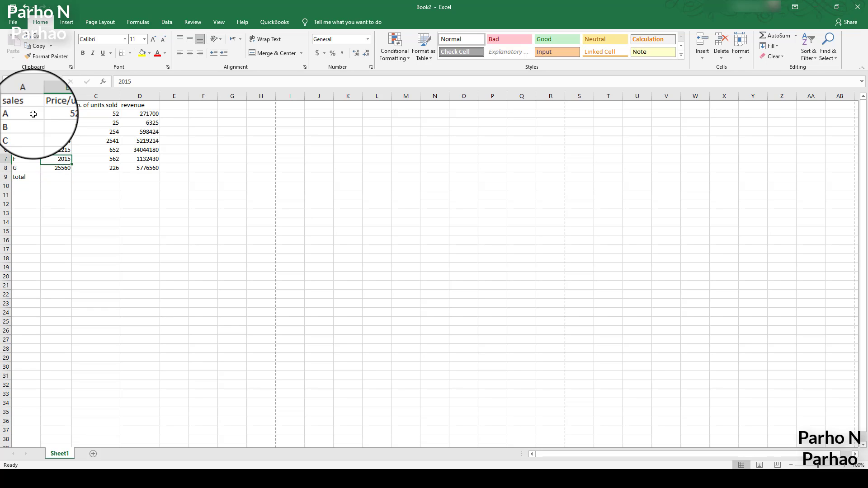
pyautogui.press('Left')
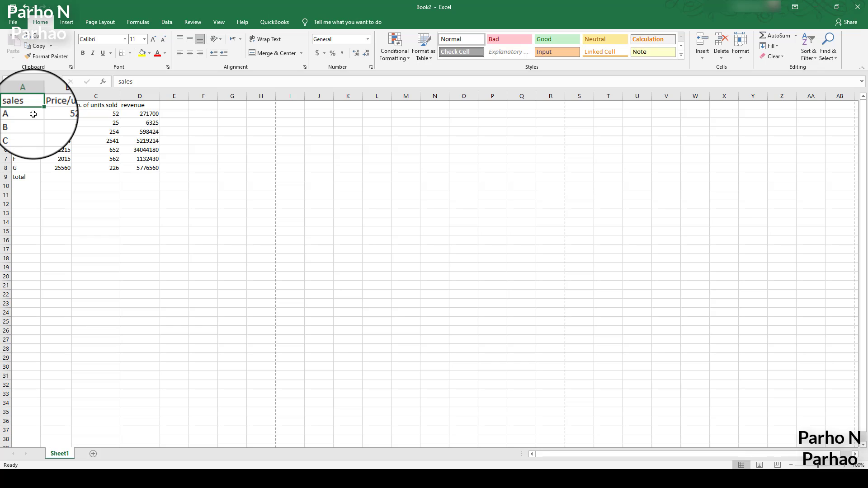
pyautogui.write('pRO')
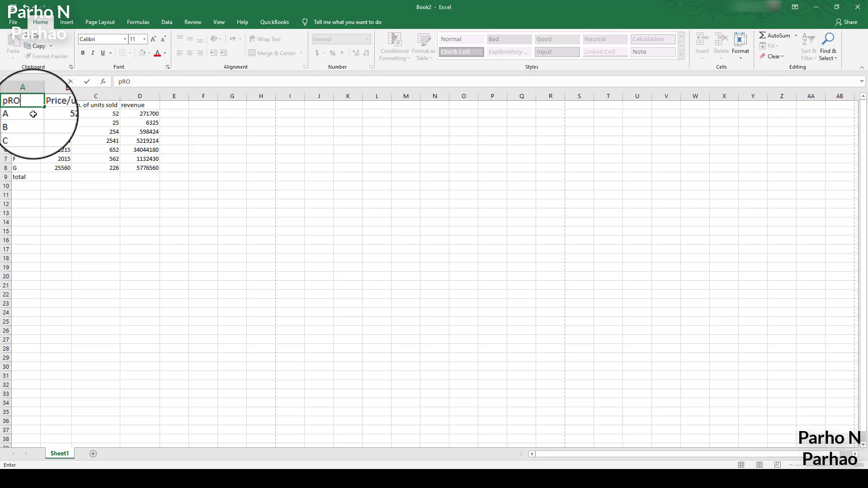
pyautogui.write('DUCT')
pyautogui.hotkey('ctrl', 'Return')
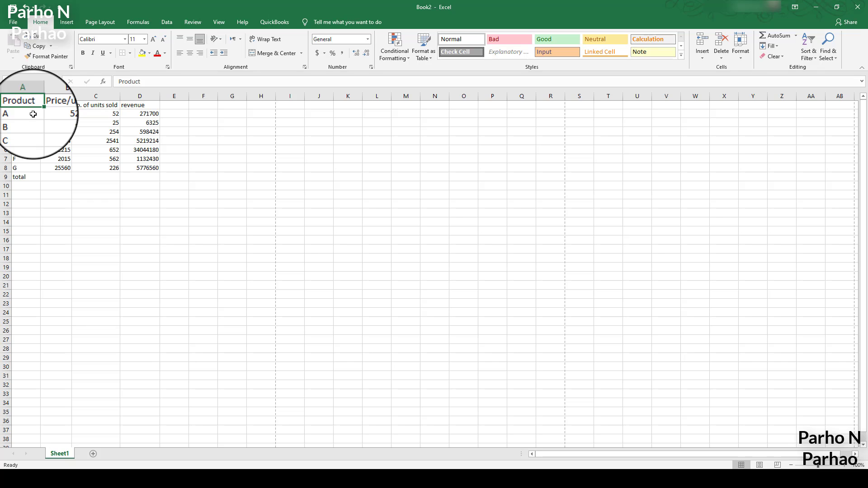
# - Review the revenue column cell by cell from its header down to the empty total cell D9
pyautogui.press('Down')
pyautogui.press('Down')
pyautogui.press('Right')
pyautogui.press('Right')
pyautogui.press('Right')
pyautogui.press('Down')
pyautogui.press('Down')
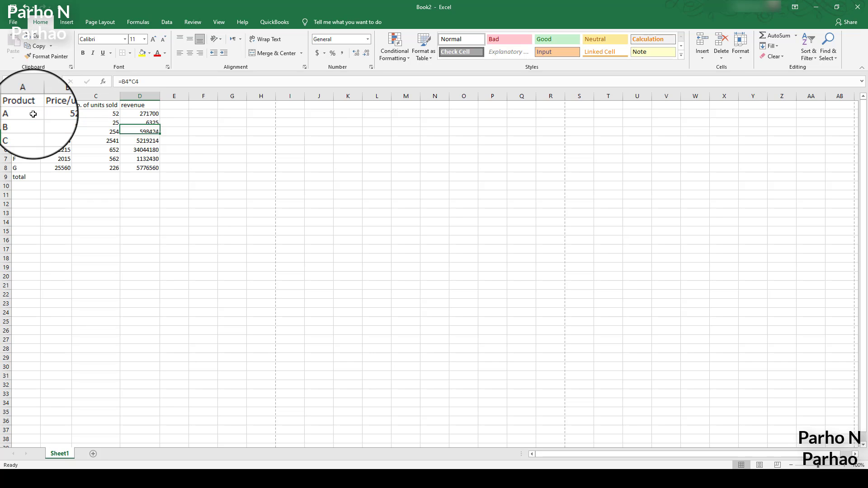
pyautogui.press('Up')
pyautogui.press('Up')
pyautogui.press('Up')
pyautogui.press('Up')
pyautogui.press('Down')
pyautogui.press('Down')
pyautogui.press('Down')
pyautogui.press('Down')
pyautogui.press('Down')
pyautogui.press('Down')
pyautogui.press('Down')
pyautogui.press('Down')
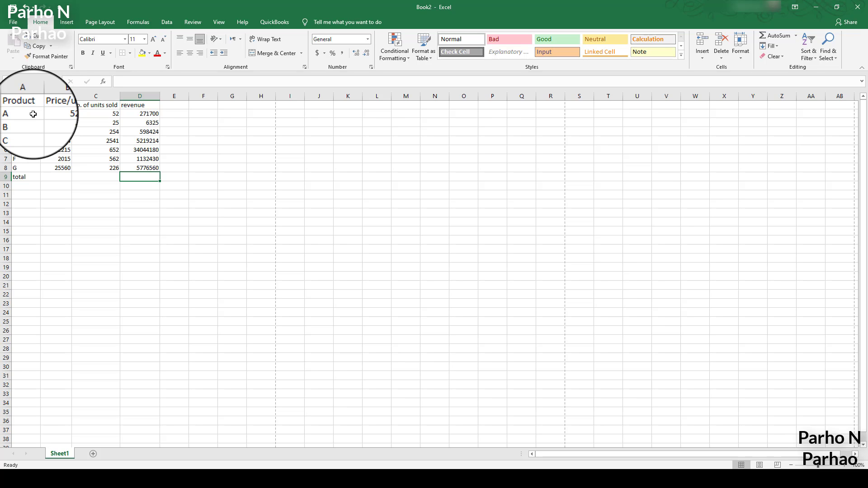
# - Build the addition formula =D2+D3+D4+D5+D6+D7+D8 in total cell D9 by referencing each revenue cell
pyautogui.write('=')
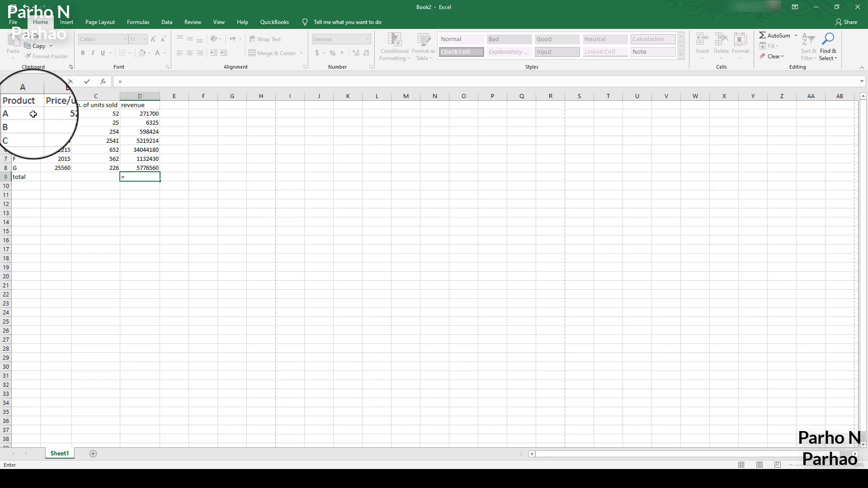
pyautogui.press('Up')
pyautogui.press('Up')
pyautogui.press('Up')
pyautogui.press('Up')
pyautogui.press('Up')
pyautogui.press('Up')
pyautogui.press('Up')
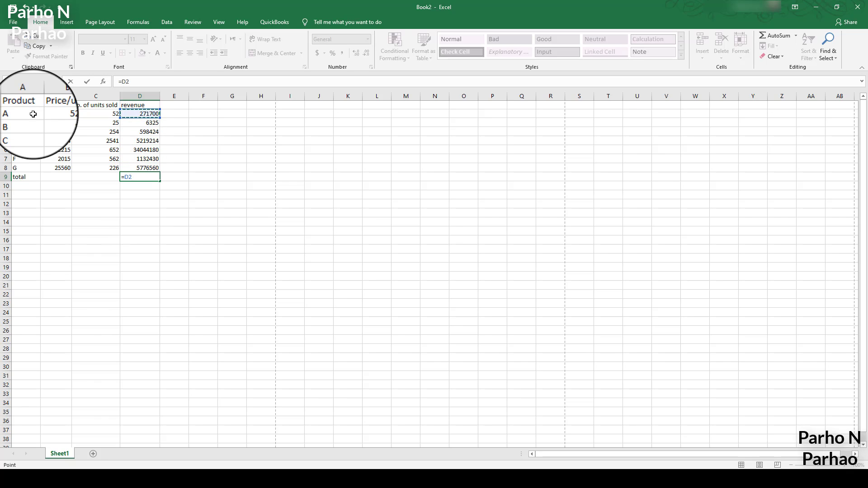
pyautogui.write('+')
pyautogui.press('Up')
pyautogui.press('Up')
pyautogui.press('Up')
pyautogui.press('Up')
pyautogui.press('Up')
pyautogui.press('Up')
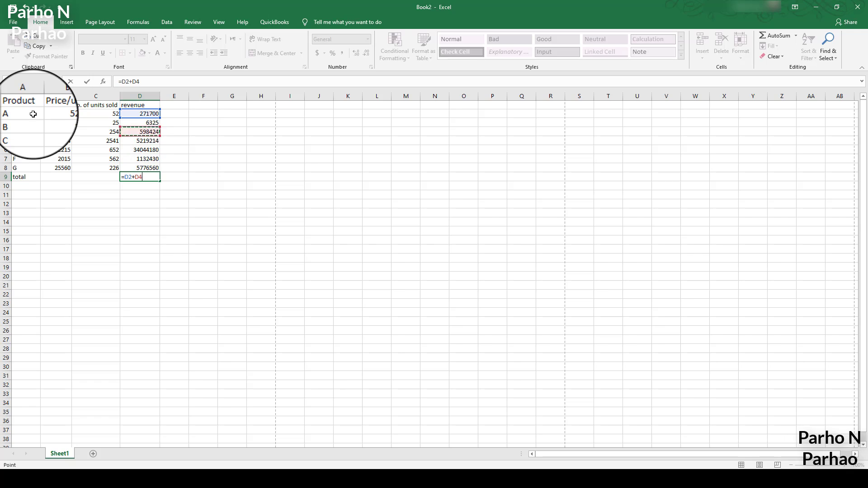
pyautogui.write('+')
pyautogui.press('Up')
pyautogui.press('Up')
pyautogui.press('Up')
pyautogui.press('Up')
pyautogui.press('Up')
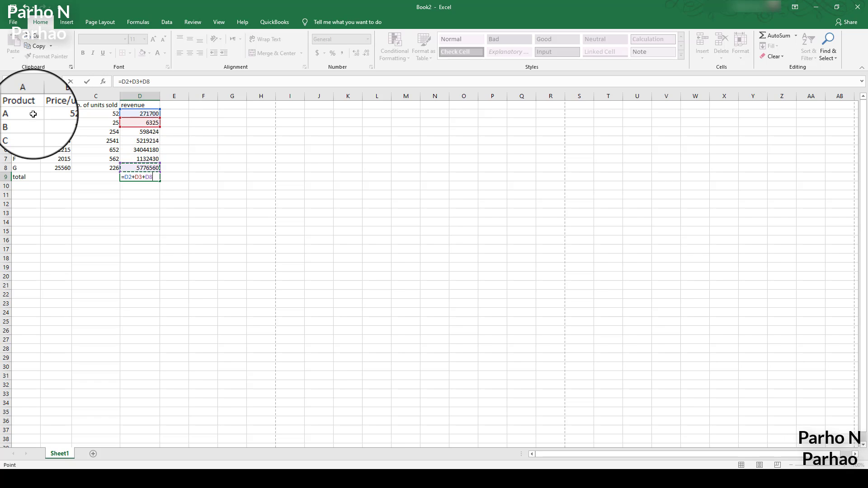
pyautogui.write('+')
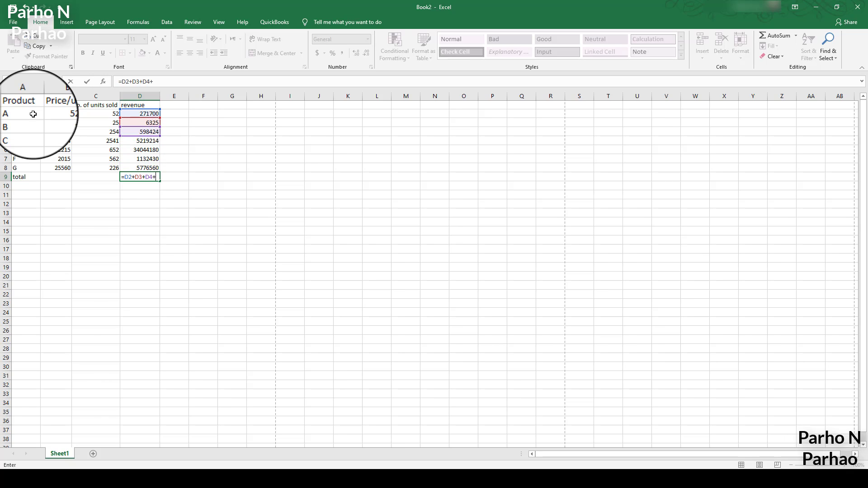
pyautogui.press('Up')
pyautogui.press('Up')
pyautogui.press('Up')
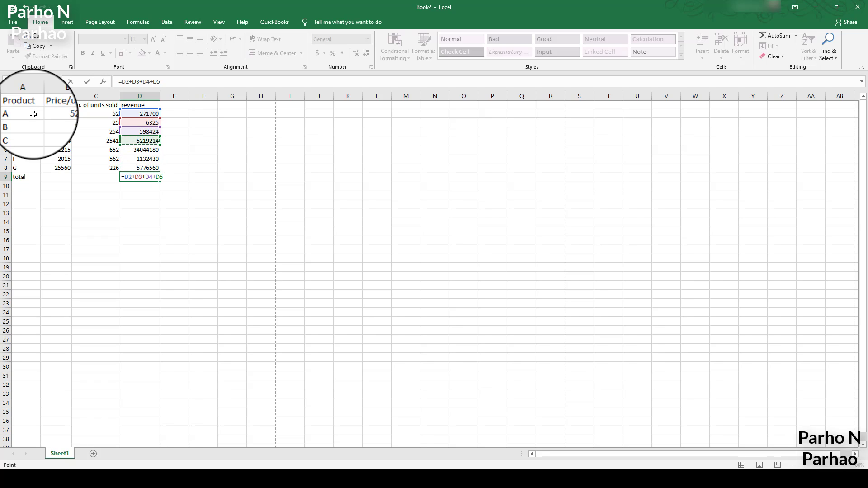
pyautogui.write('+')
pyautogui.press('Up')
pyautogui.press('Up')
pyautogui.press('Up')
pyautogui.press('Up')
pyautogui.press('Down')
pyautogui.write('+')
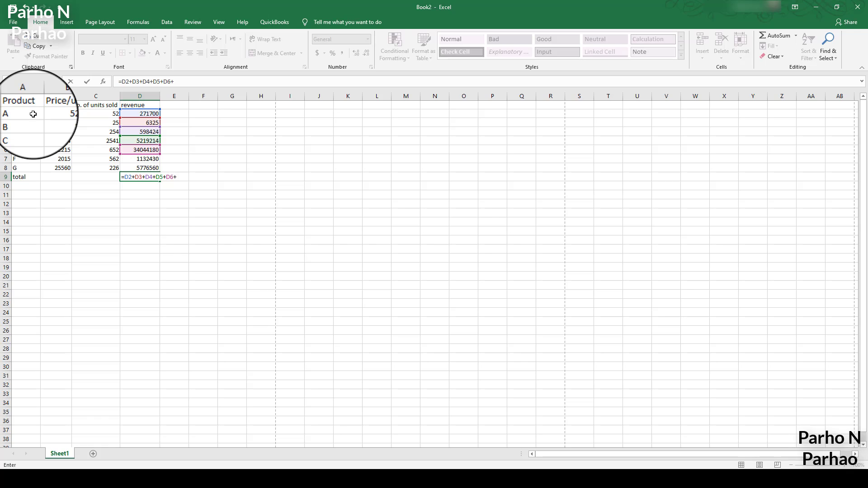
pyautogui.press('Up')
pyautogui.press('Up')
pyautogui.write('+')
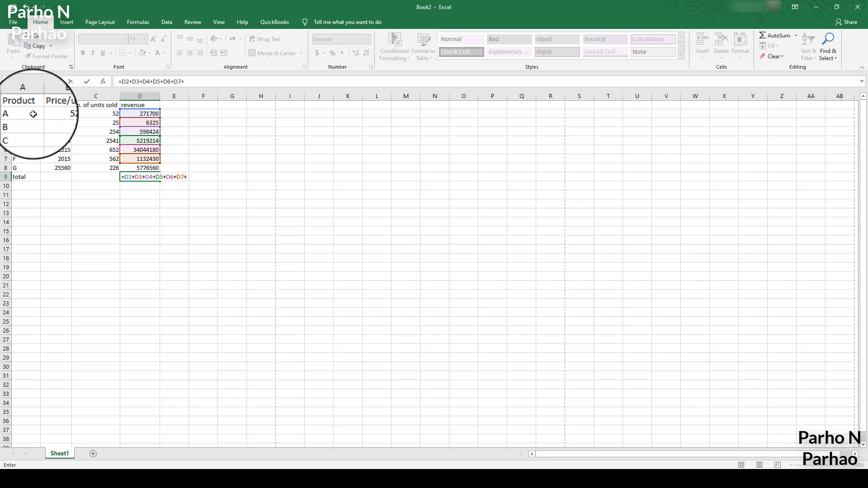
pyautogui.press('Up')
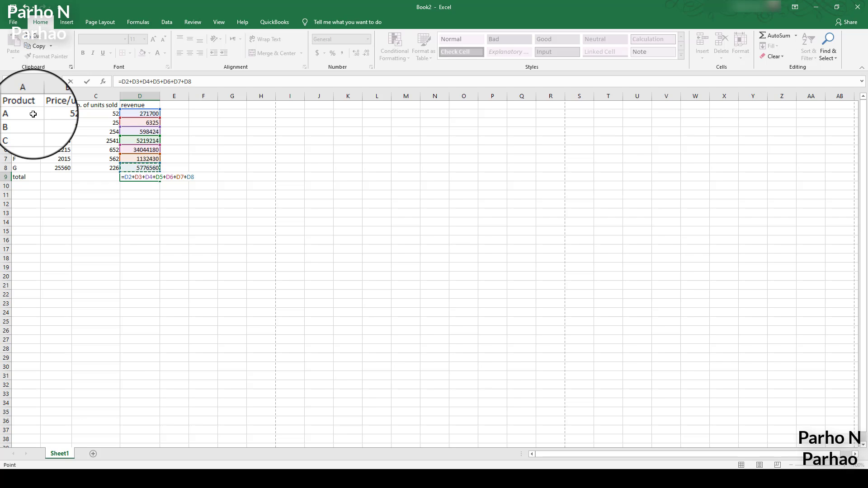
# - Erase the entire cell-by-cell addition formula from D9 and leave the cell empty
pyautogui.press('BackSpace')
pyautogui.press('BackSpace')
pyautogui.press('BackSpace')
pyautogui.press('BackSpace')
pyautogui.press('BackSpace')
pyautogui.press('BackSpace')
pyautogui.press('BackSpace')
pyautogui.press('BackSpace')
pyautogui.press('BackSpace')
pyautogui.press('BackSpace')
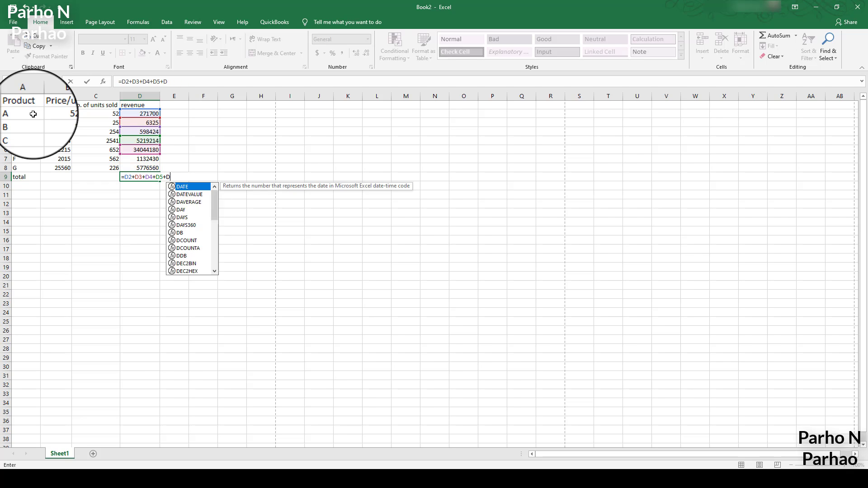
pyautogui.press('BackSpace')
pyautogui.press('BackSpace')
pyautogui.press('BackSpace')
pyautogui.press('BackSpace')
pyautogui.press('BackSpace')
pyautogui.press('BackSpace')
pyautogui.press('BackSpace')
pyautogui.press('BackSpace')
pyautogui.press('BackSpace')
pyautogui.press('BackSpace')
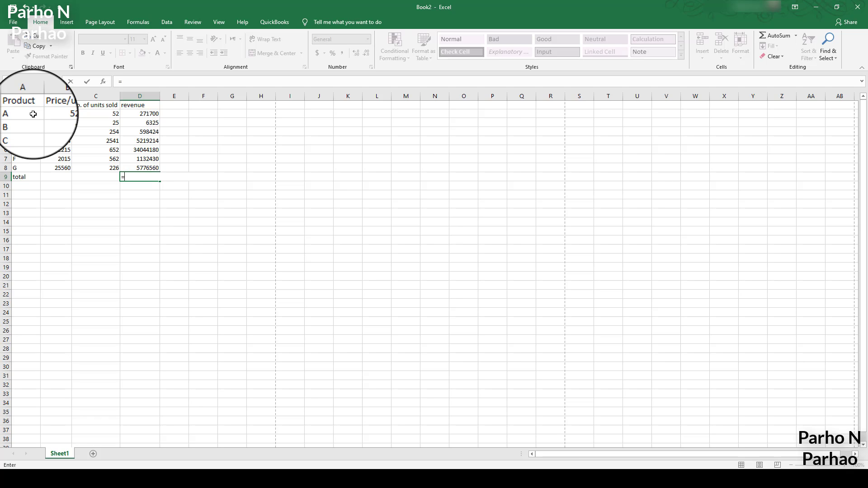
pyautogui.press('BackSpace')
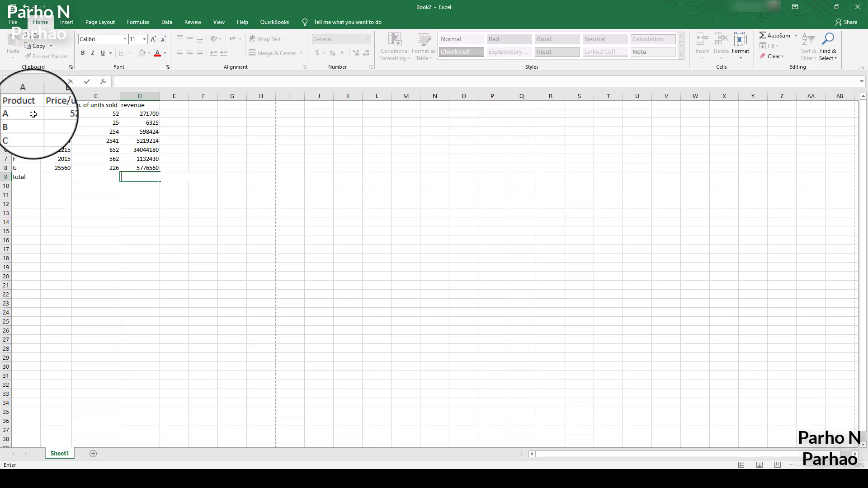
pyautogui.press('Return')
# - Total the revenue column in D9 using AutoSum with the formula =SUM(D2:D8)
pyautogui.press('Up')
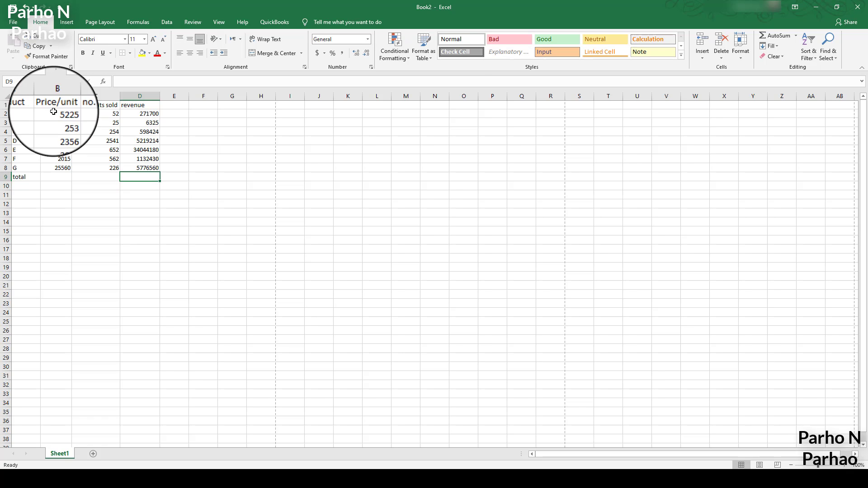
pyautogui.click(774, 35)
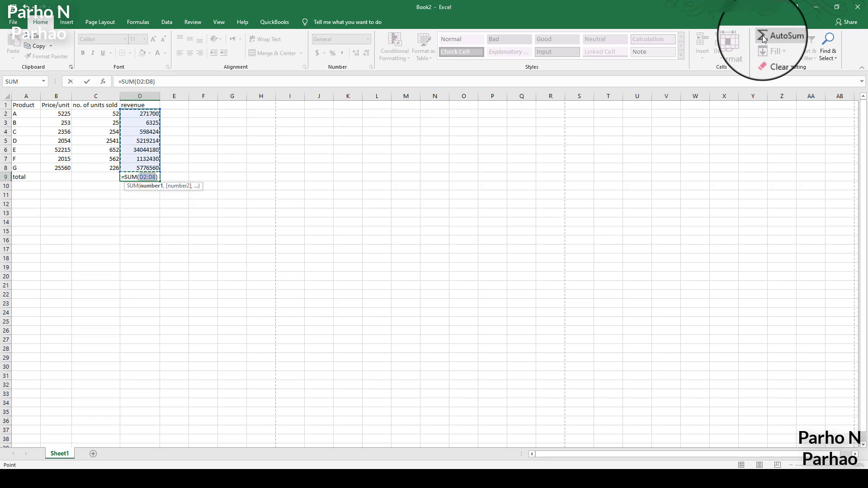
pyautogui.press('Return')
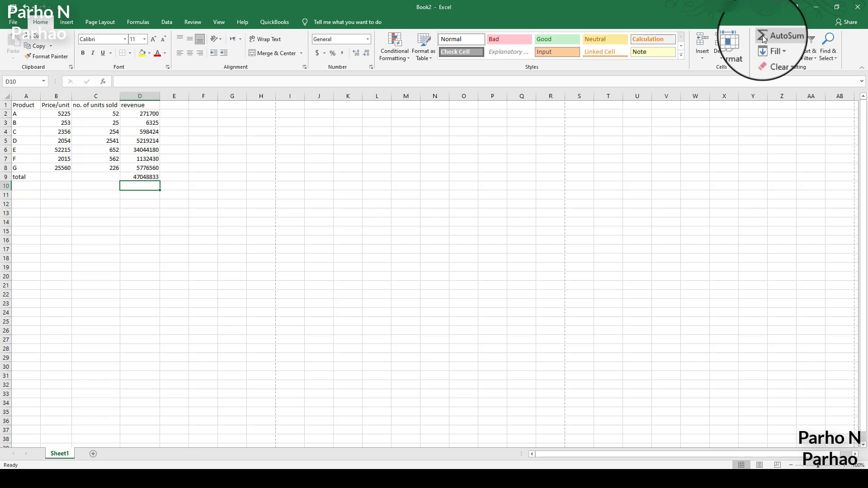
# - Total the units sold in C9 using AutoSum with =SUM(C2:C8), and select the price column's total cell B9
pyautogui.press('Up')
pyautogui.press('Left')
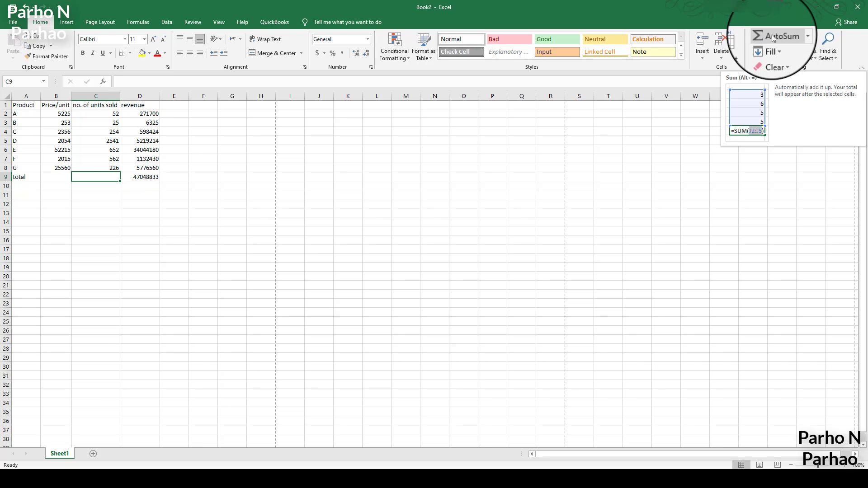
pyautogui.click(772, 36)
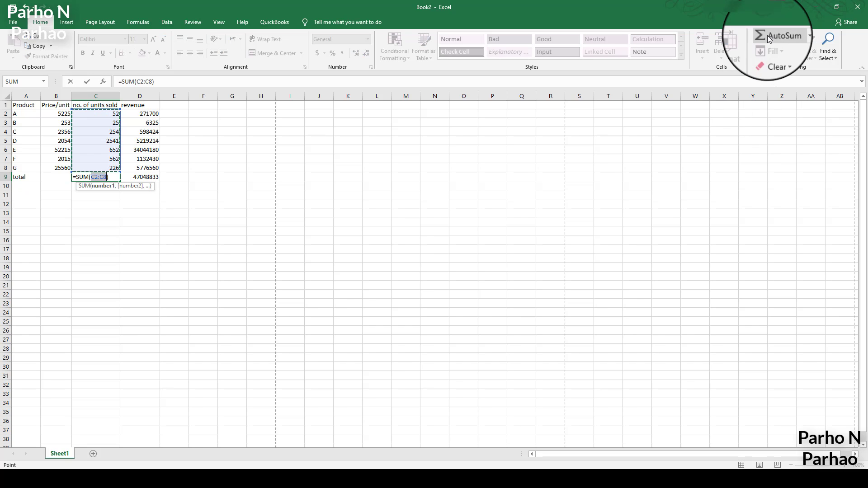
pyautogui.press('Return')
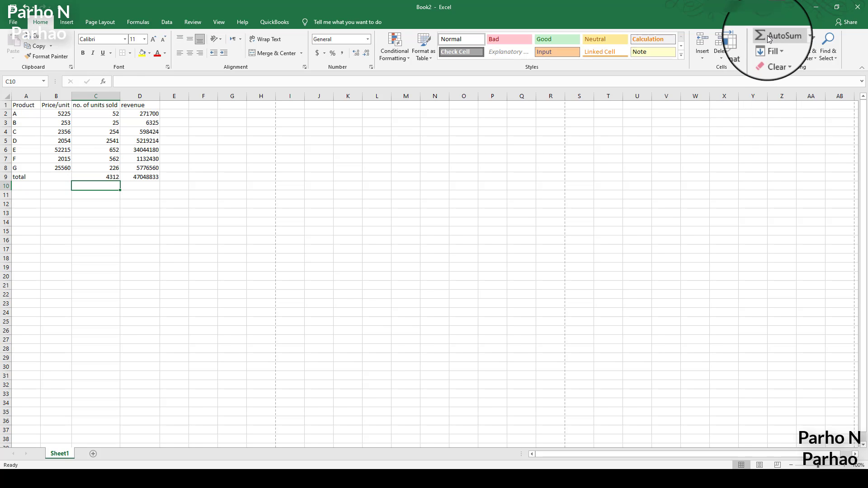
pyautogui.press('Up')
pyautogui.press('Left')
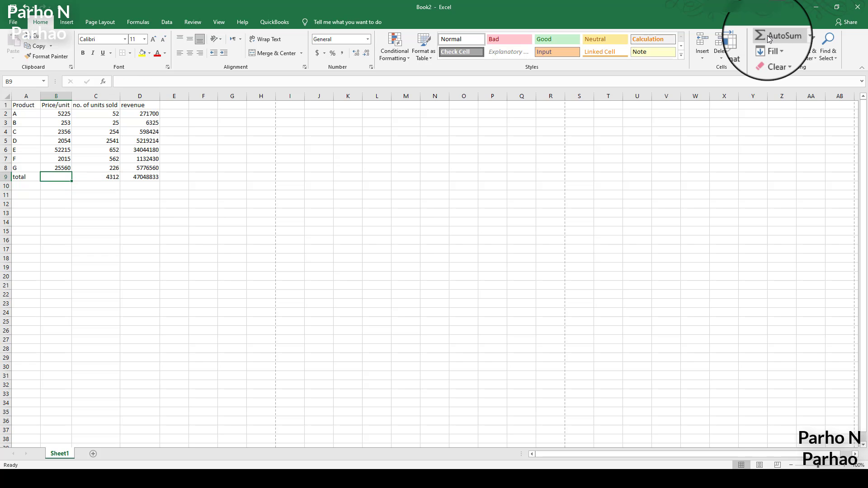